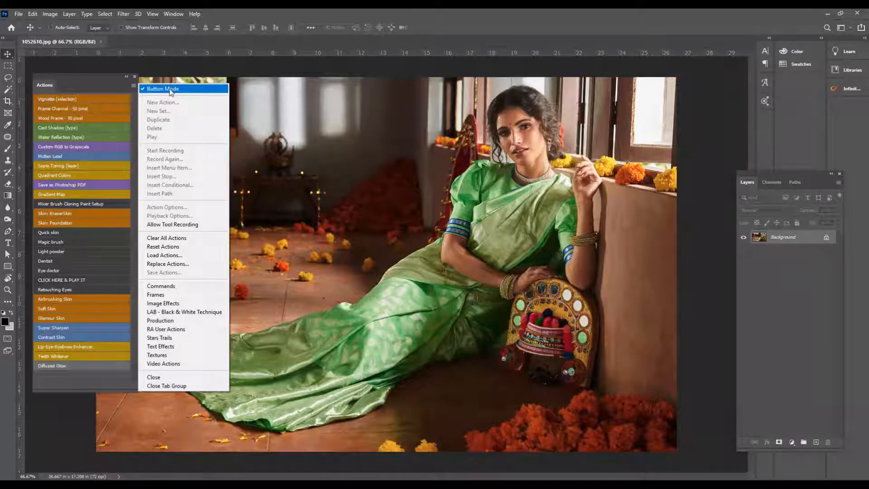
- Turn off Button Mode for the actions list and create a new action set named "Laksiri Color"
left_click(163, 89)
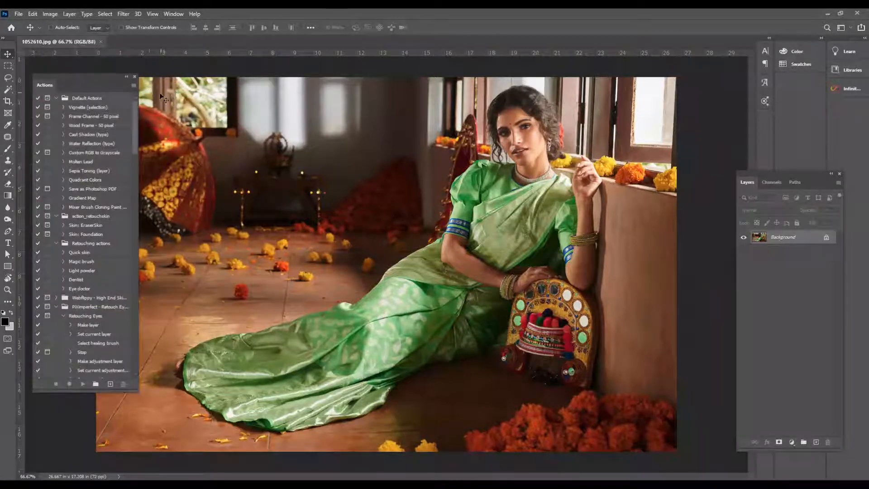
left_click(133, 86)
left_click(134, 86)
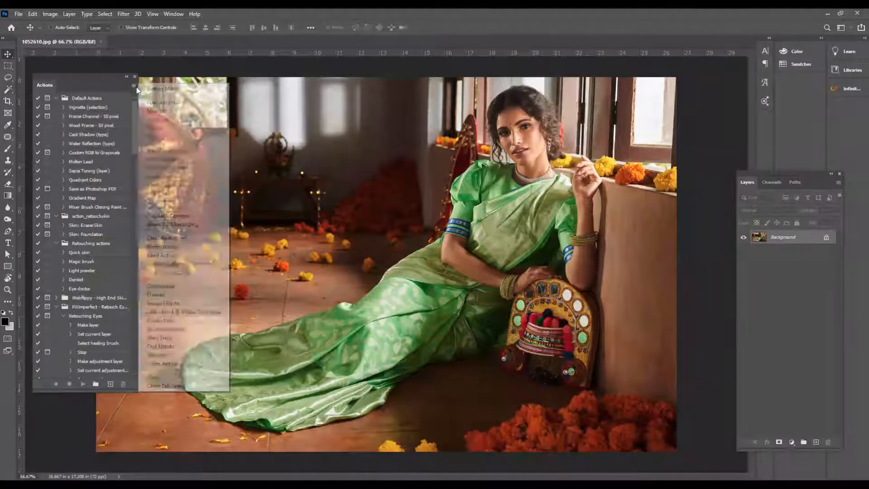
left_click(135, 87)
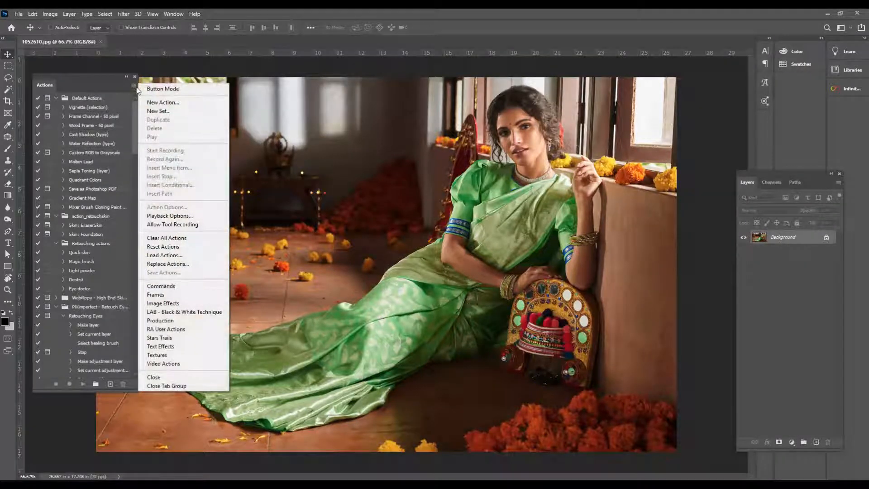
left_click(162, 111)
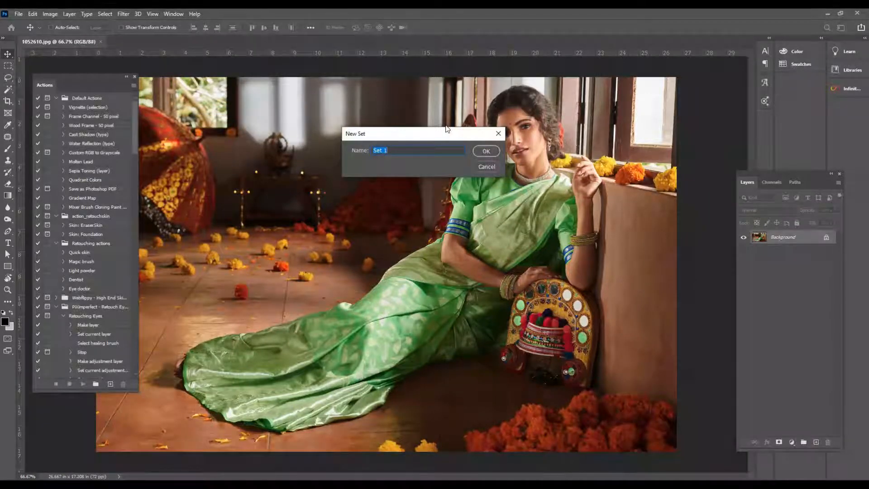
type("La")
type("ksh")
type("ri C")
key("BackSpace")
key("BackSpace")
key("BackSpace")
type("olor")
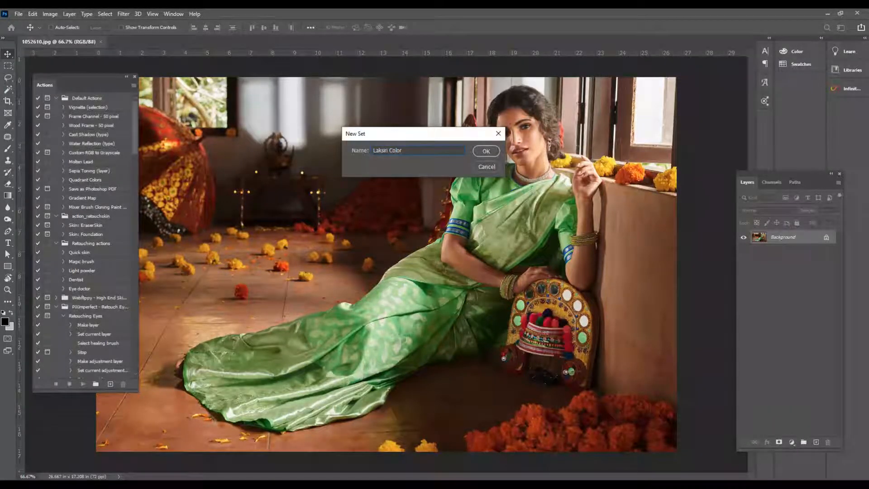
left_click(486, 150)
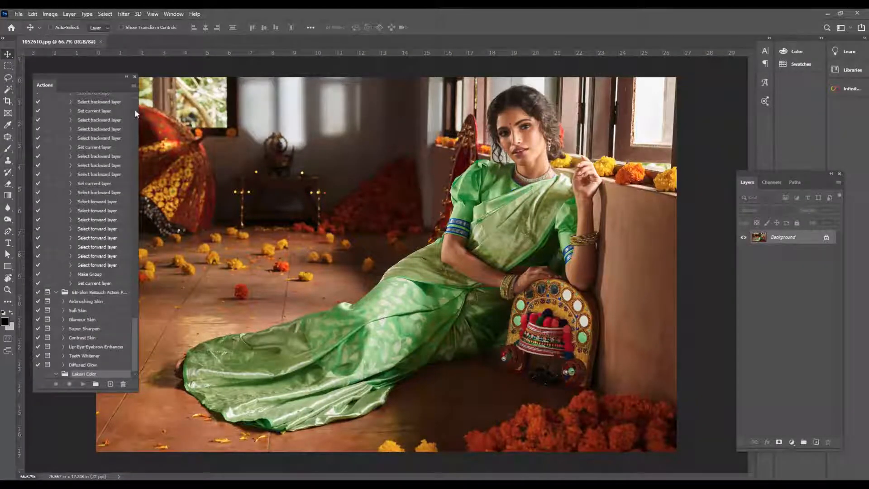
- Create a new action named "Cinamatic Color 01" in the Laksiri Color set and start recording it
left_click(133, 86)
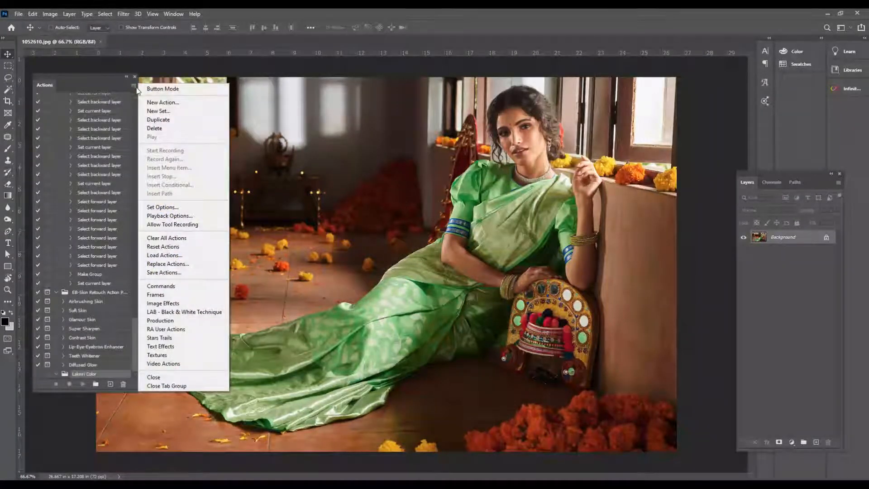
left_click(159, 102)
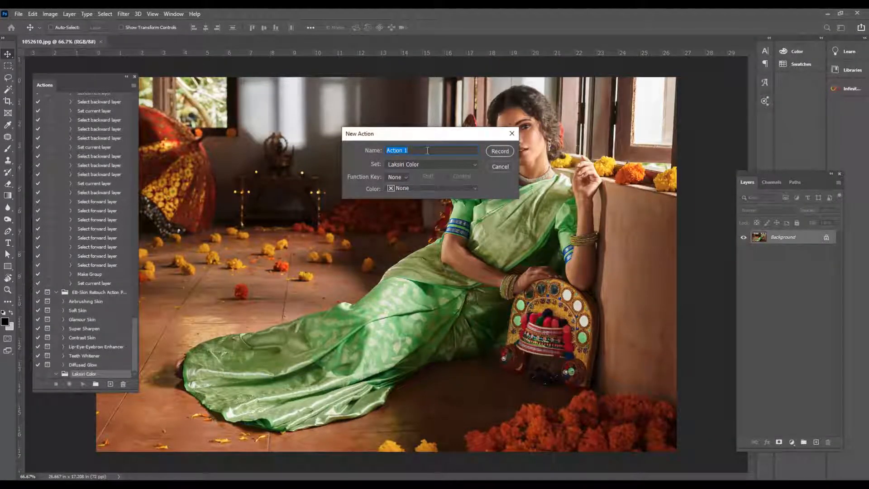
type("Cinamatic Color 01")
left_click(499, 152)
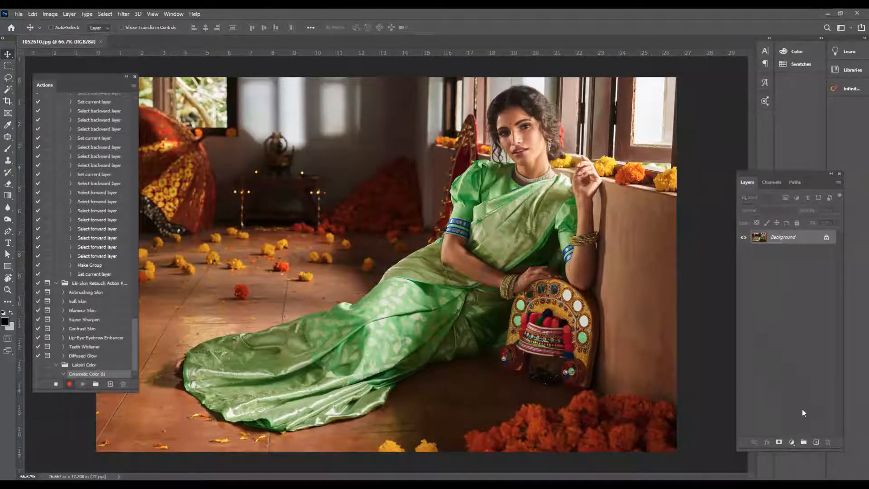
- Add a Gradient fill layer above the photo, with the gradient reversed and the style set to Radial
left_click(792, 442)
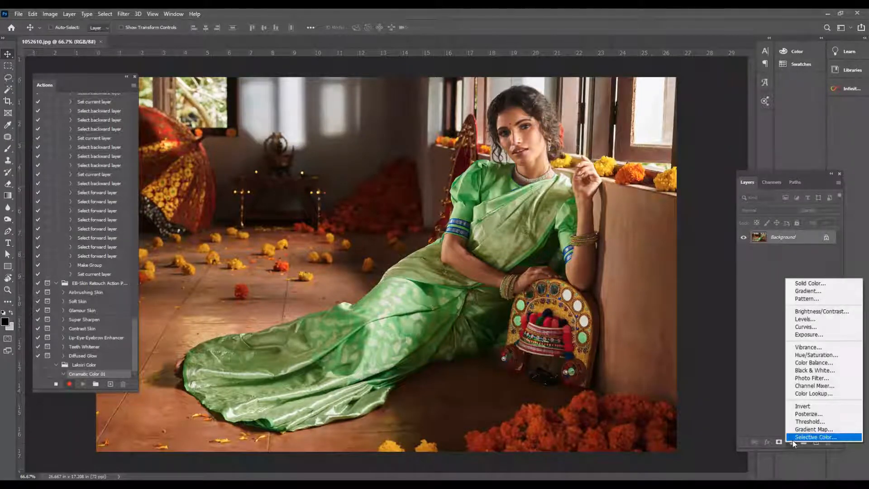
left_click(811, 291)
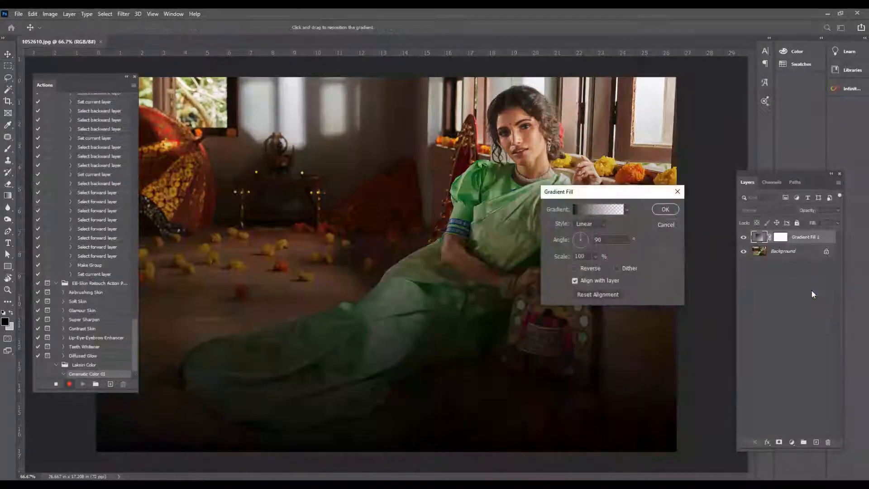
left_click(575, 268)
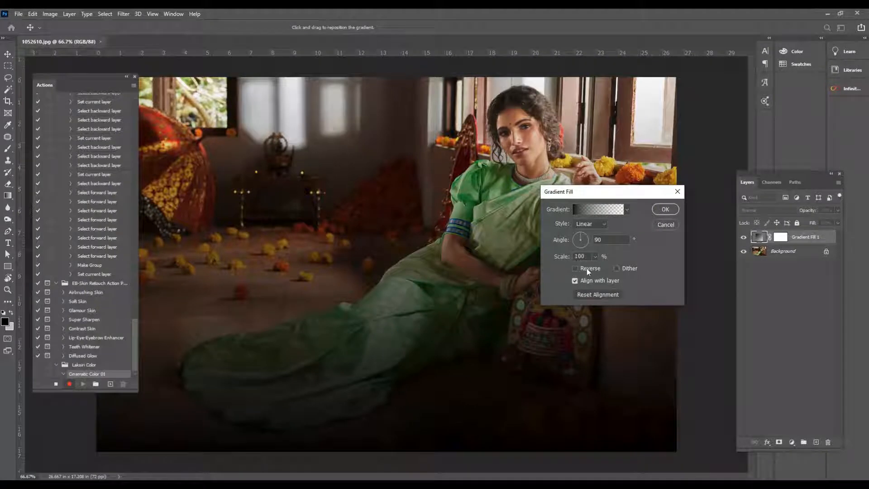
left_click(575, 268)
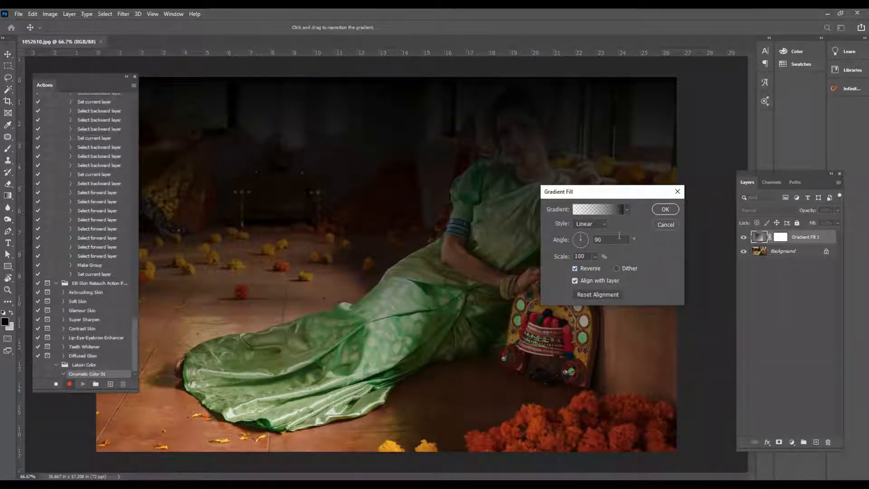
left_click(582, 225)
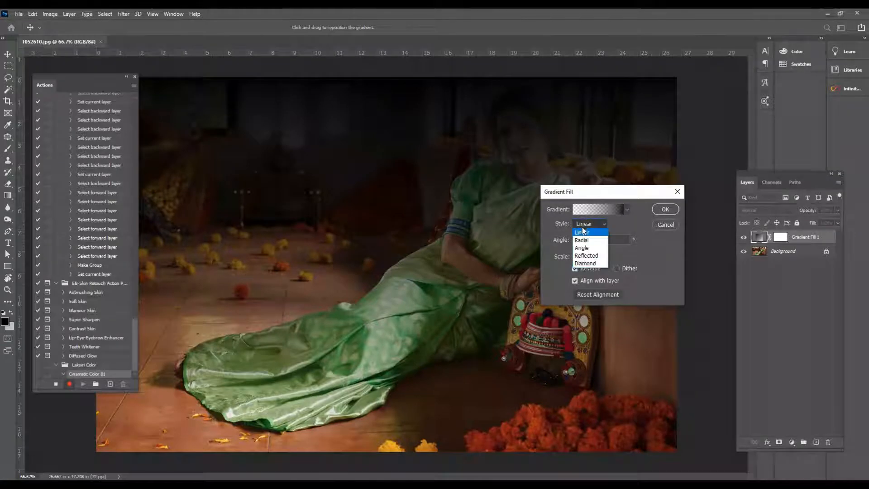
left_click(584, 243)
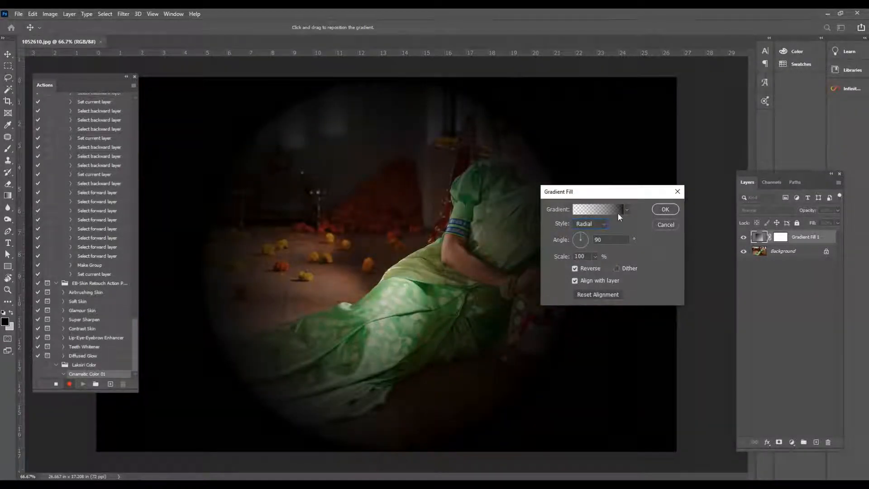
- Set both color stops of the fill layer's gradient to white (ffffff) and accept the edited gradient
left_click(626, 209)
left_click(602, 209)
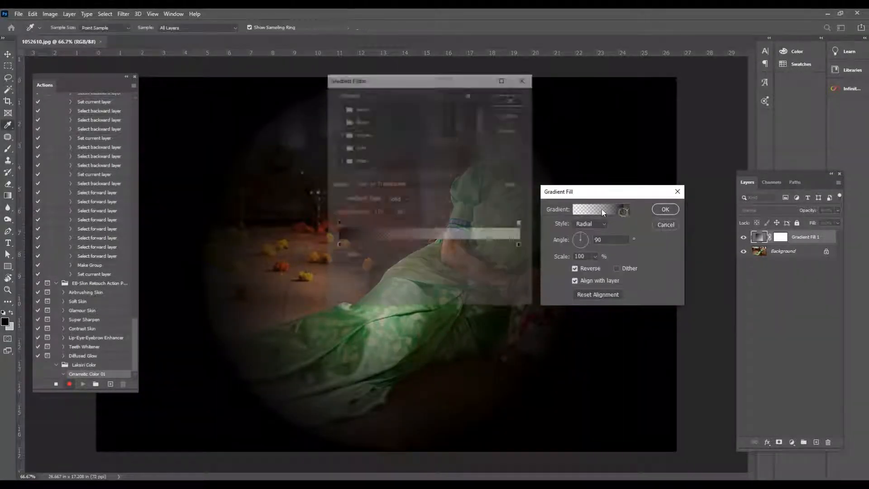
left_click(339, 247)
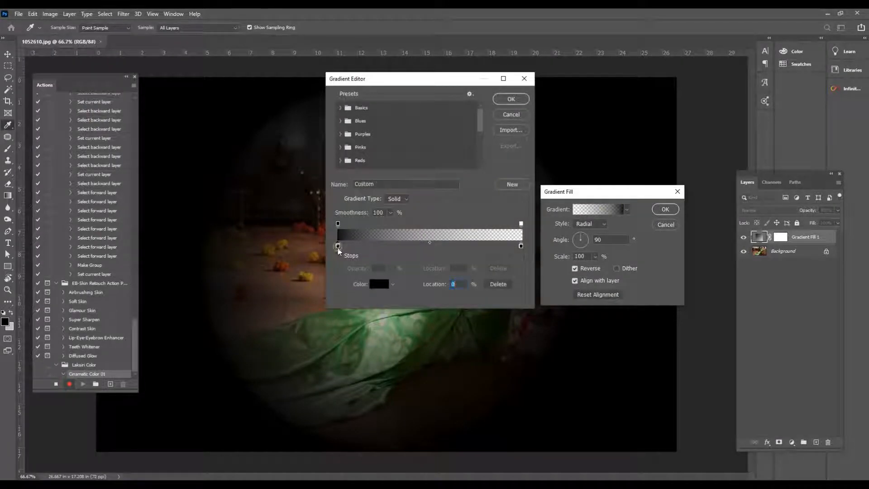
left_click(379, 284)
type("ffffff")
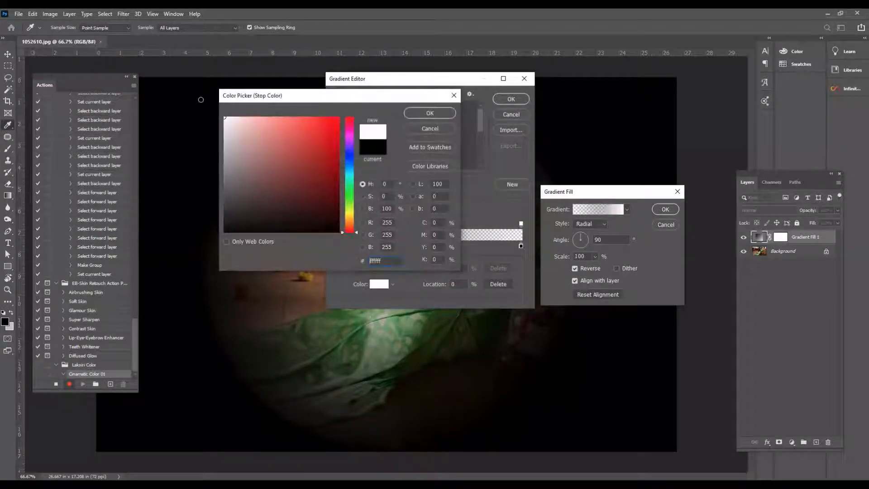
left_click(423, 113)
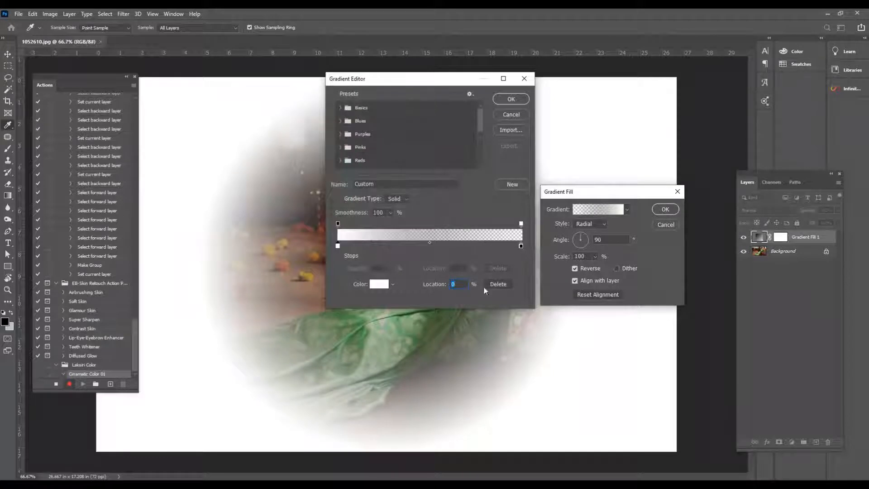
left_click(521, 246)
left_click(373, 284)
type("ffffff")
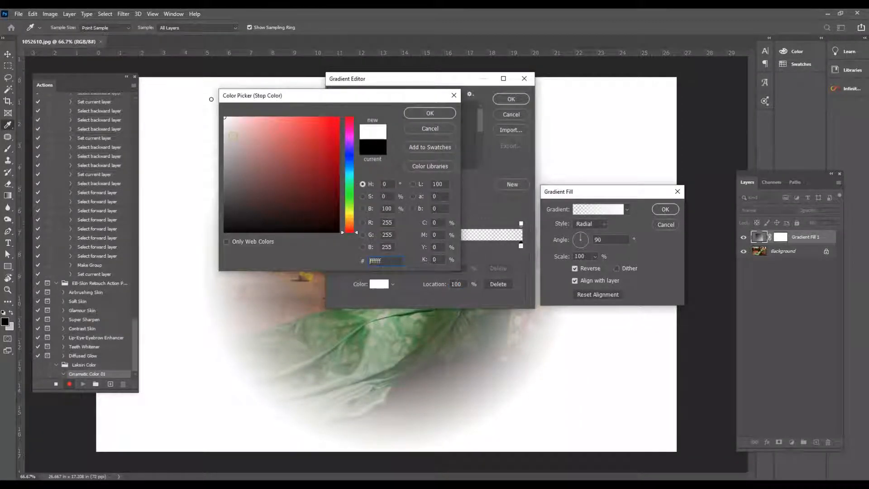
left_click(430, 113)
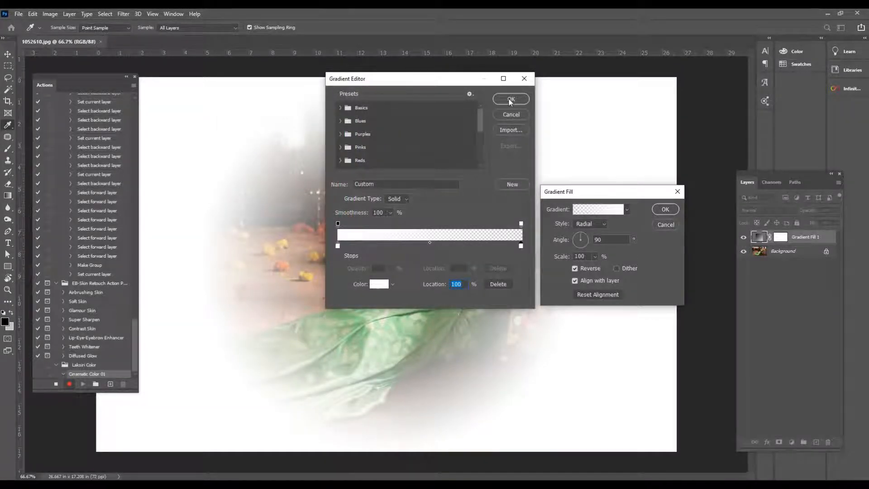
left_click(510, 100)
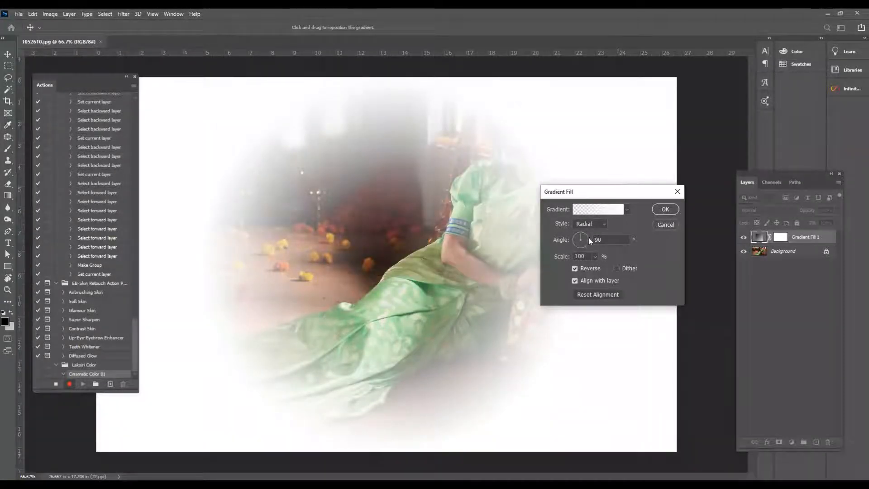
- Set the radial gradient's angle to 64.15° and scale to 199%, and move its clear center over the woman's upper body
left_click(584, 234)
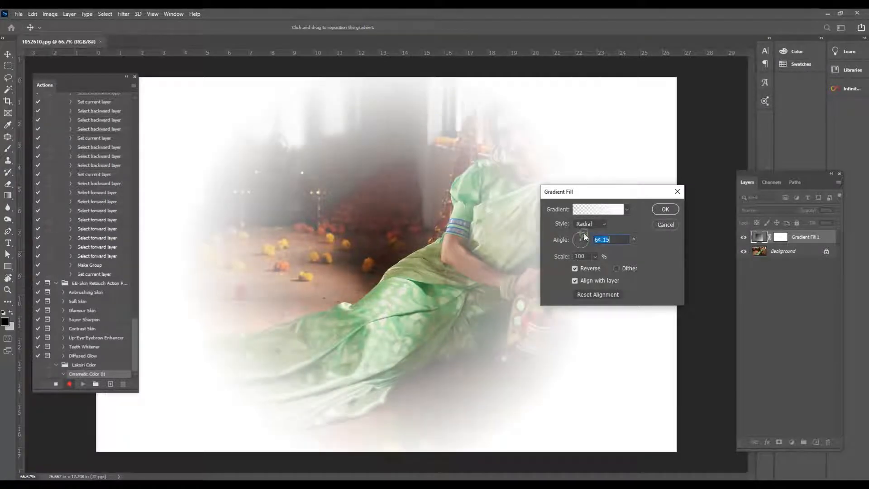
left_click_drag(441, 229, 504, 186)
left_click(595, 257)
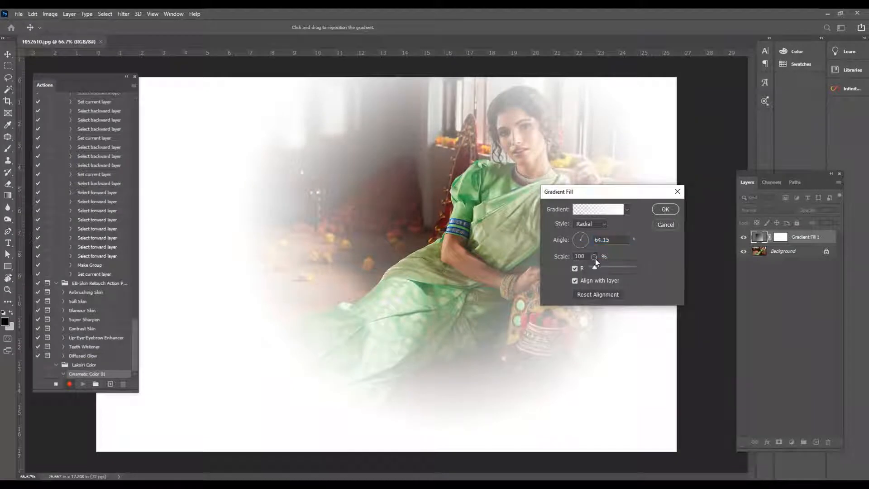
left_click_drag(595, 268, 599, 267)
left_click_drag(477, 232, 509, 189)
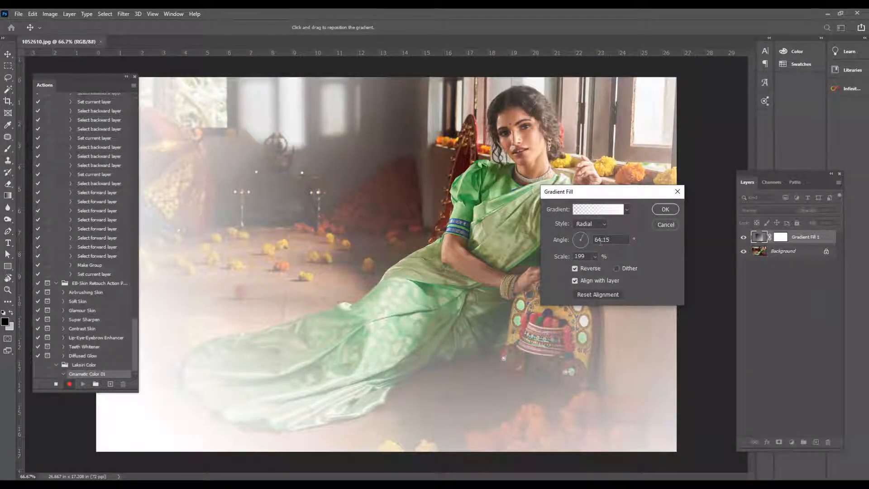
- Set the gradient's angle to 65.58° and its scale to 243%, and apply the gradient fill
left_click(585, 244)
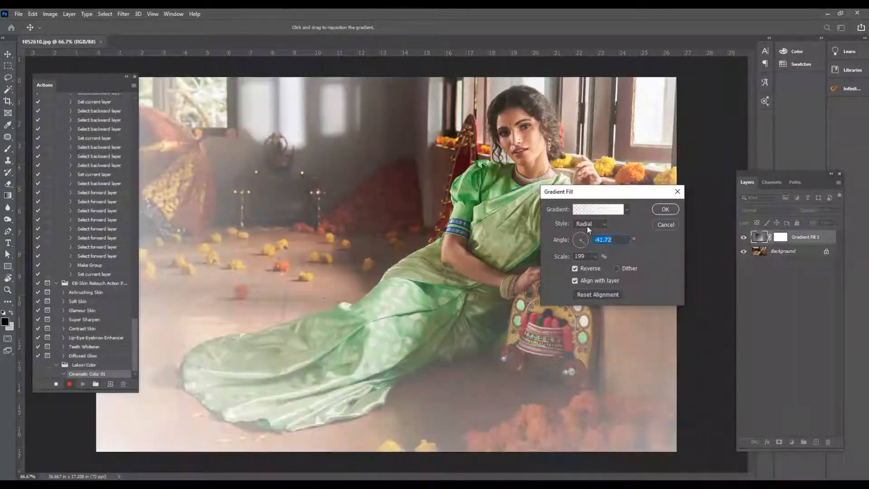
left_click(584, 233)
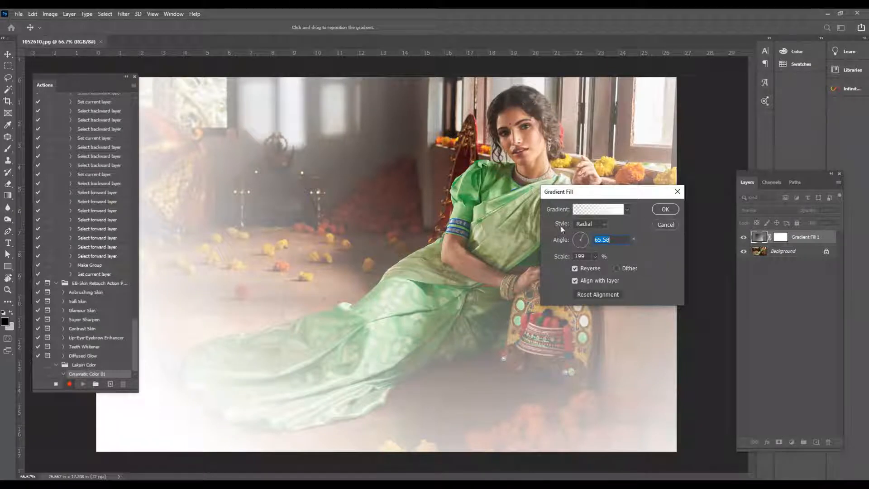
left_click(595, 256)
left_click_drag(591, 267, 596, 268)
left_click(664, 209)
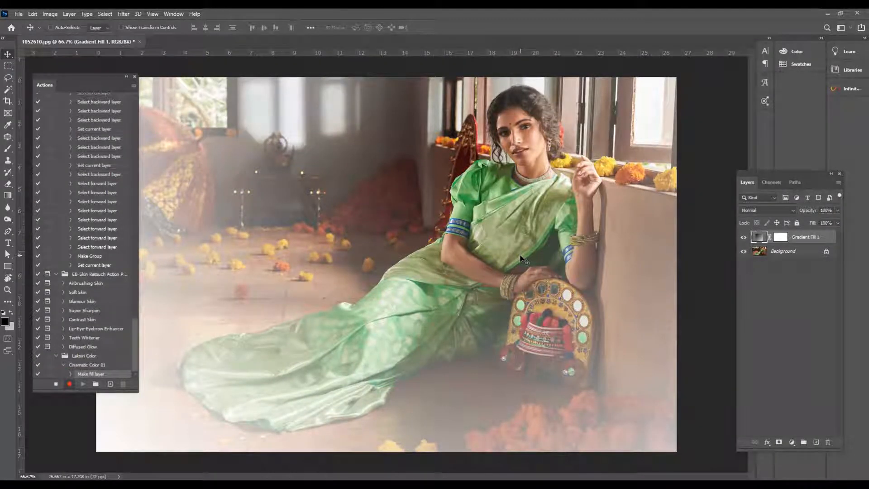
- Reopen the gradient fill, try the Basics presets, and apply the black-to-transparent one to darken the photo's edges
double_click(759, 237)
left_click(627, 209)
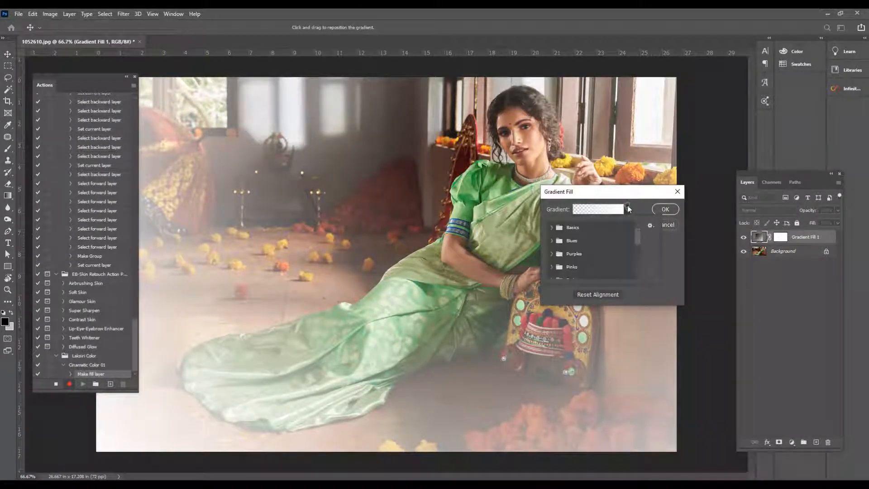
left_click(552, 227)
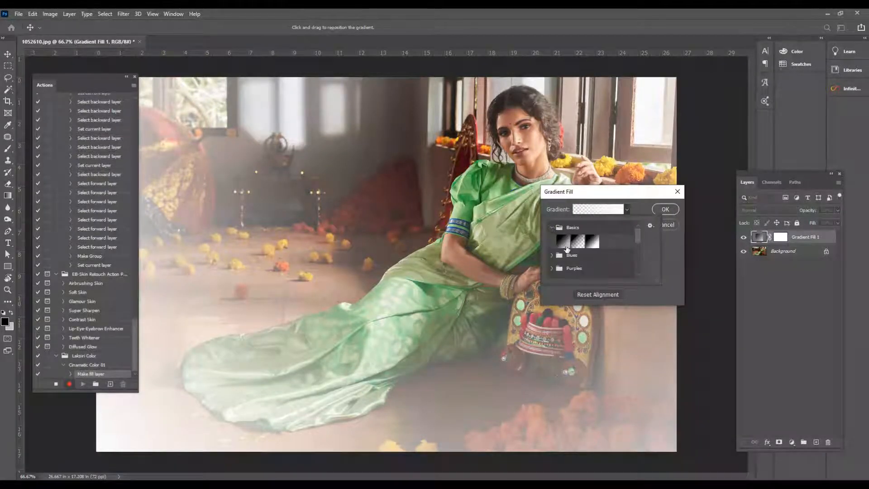
left_click(579, 245)
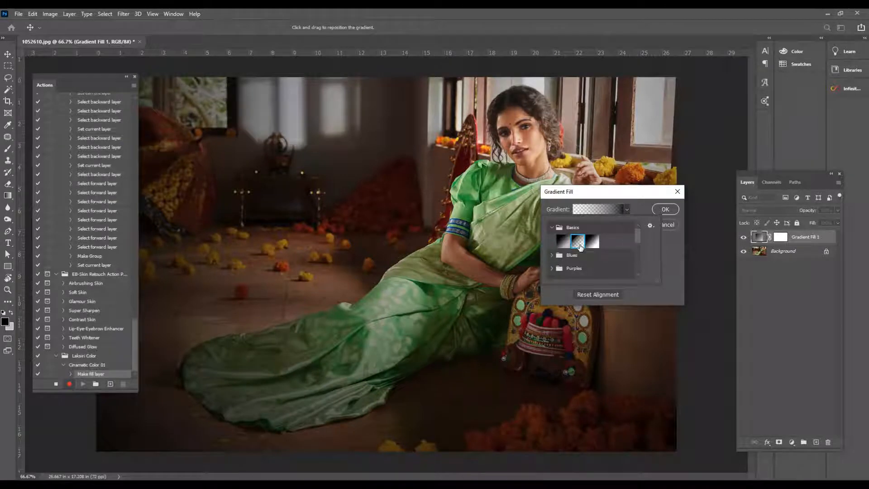
left_click(563, 242)
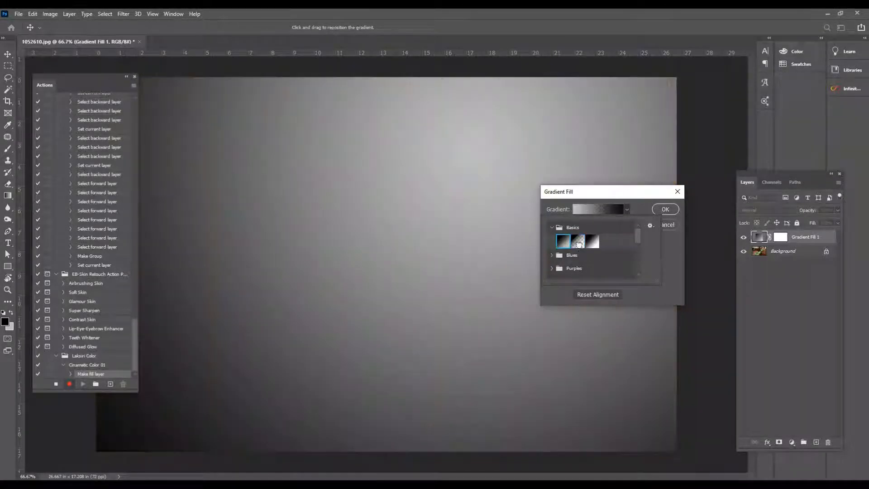
left_click(578, 244)
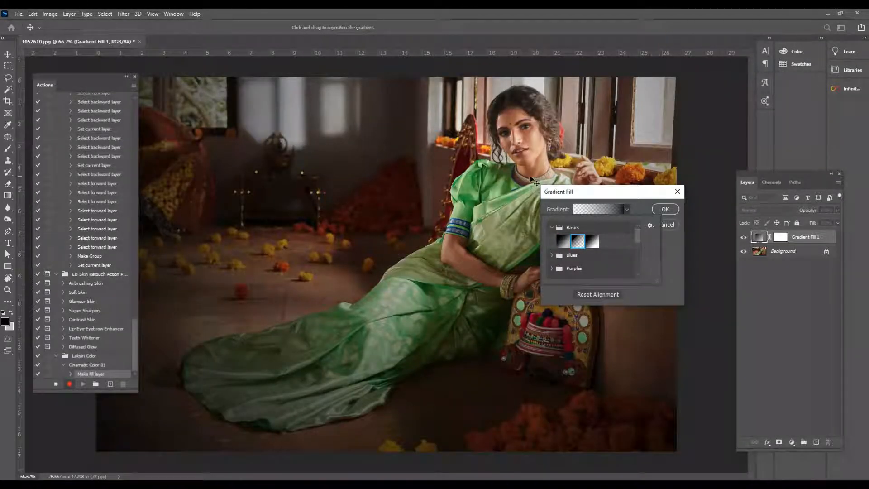
left_click(607, 202)
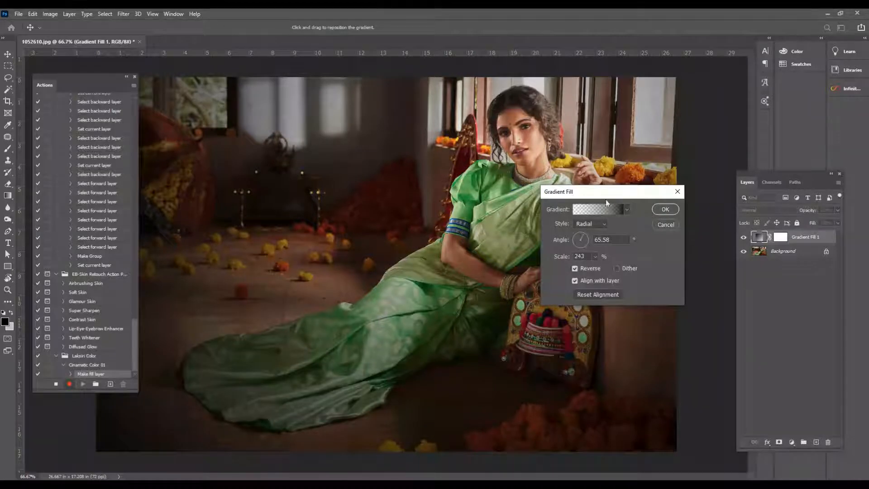
left_click(664, 210)
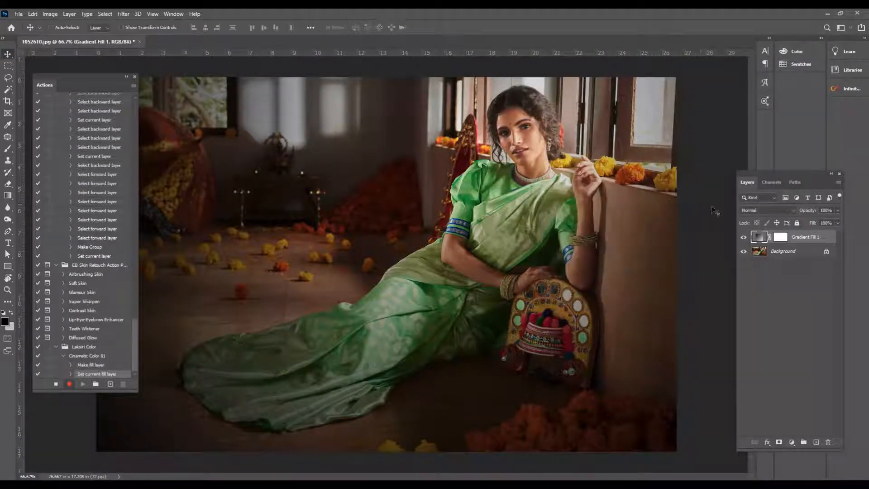
- Lower the opacity of the Gradient Fill 1 layer to 76%
left_click(837, 211)
left_click(827, 221)
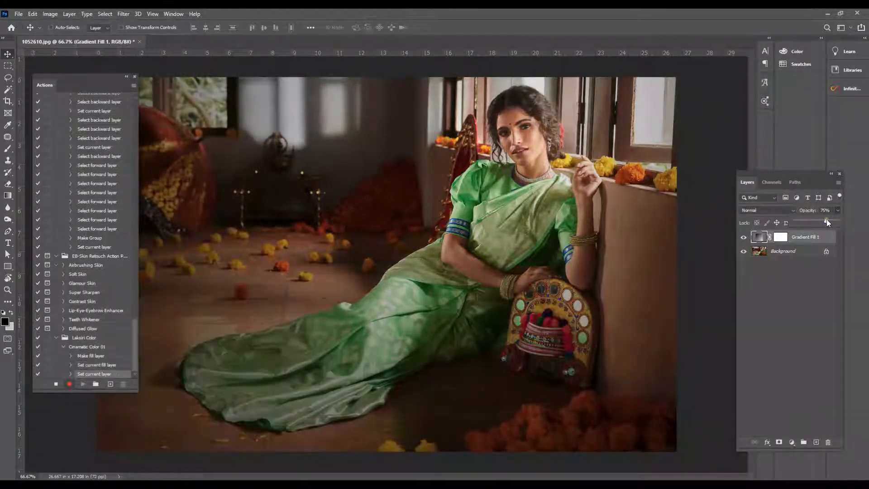
left_click_drag(827, 220, 826, 220)
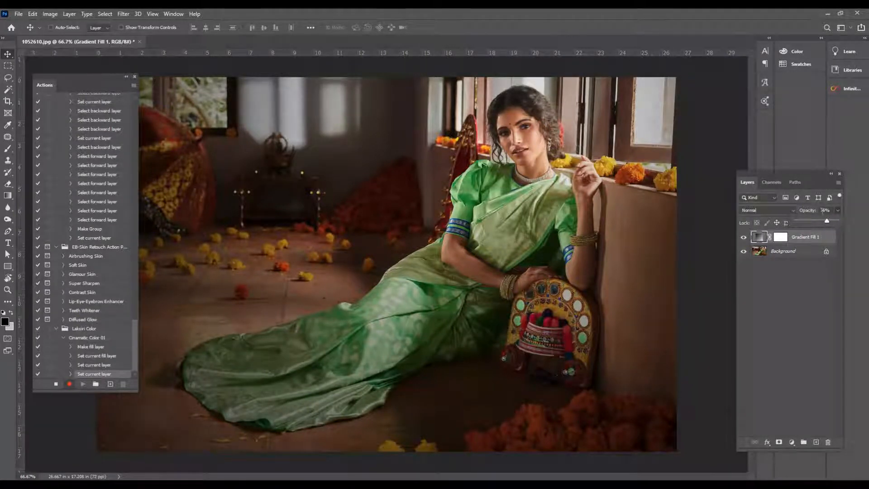
left_click(692, 321)
left_click(792, 443)
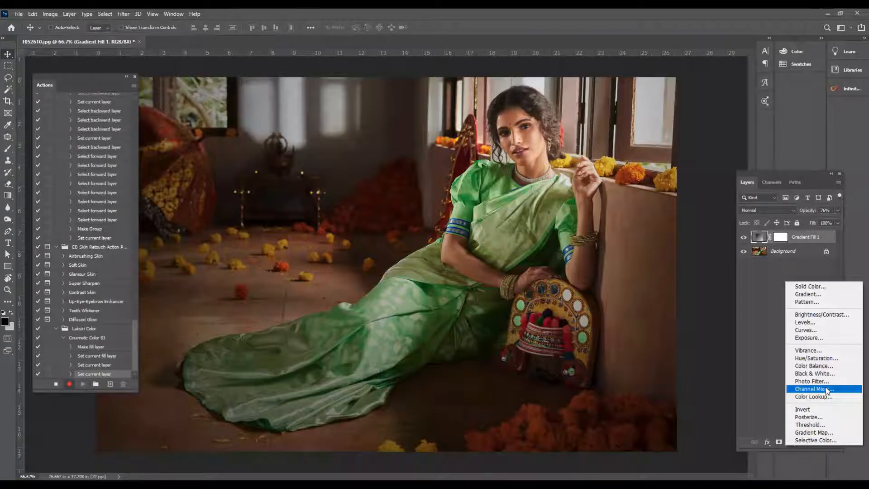
left_click(817, 439)
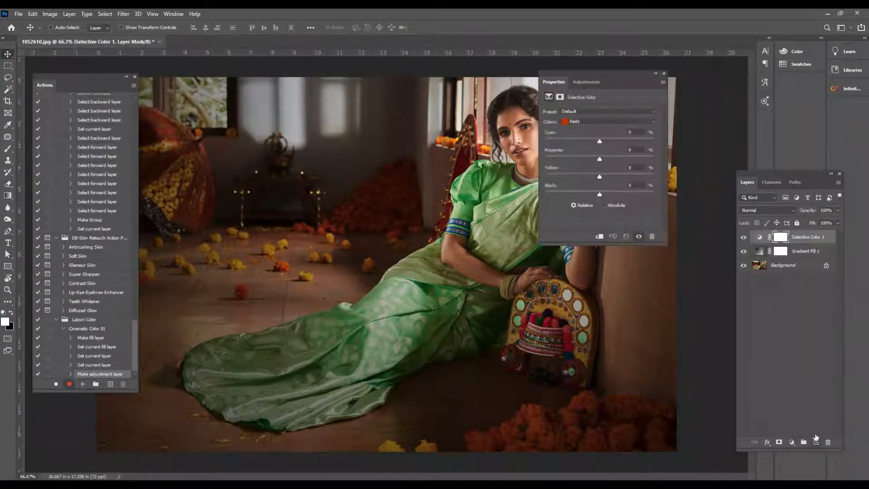
left_click(663, 73)
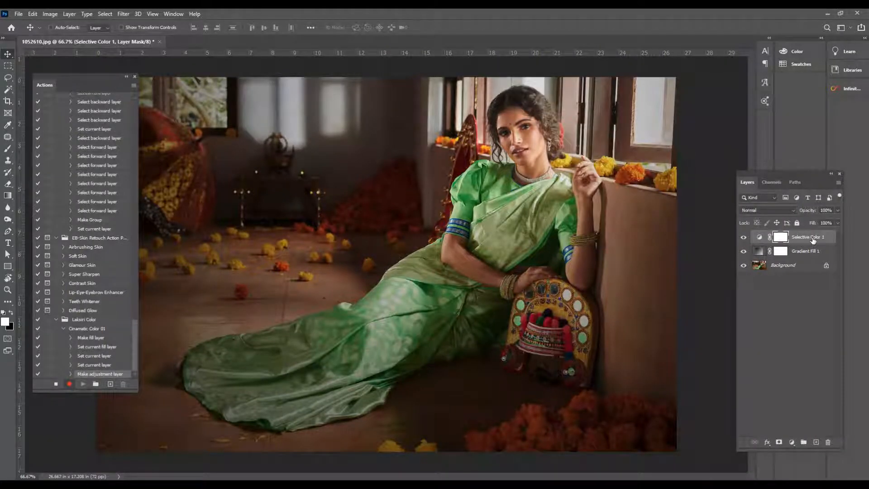
key("Delete")
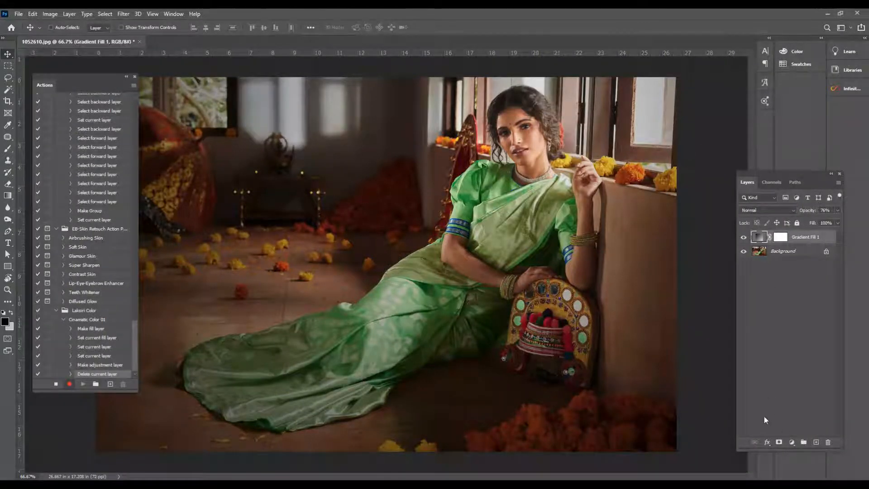
- Add a Channel Mixer adjustment layer and set its Blue output channel to Green 100% and Blue 0%
left_click(792, 442)
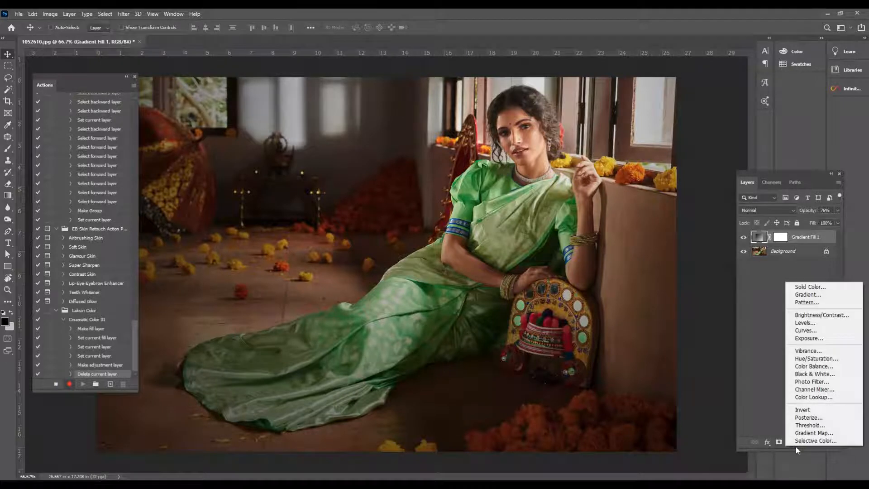
left_click(814, 389)
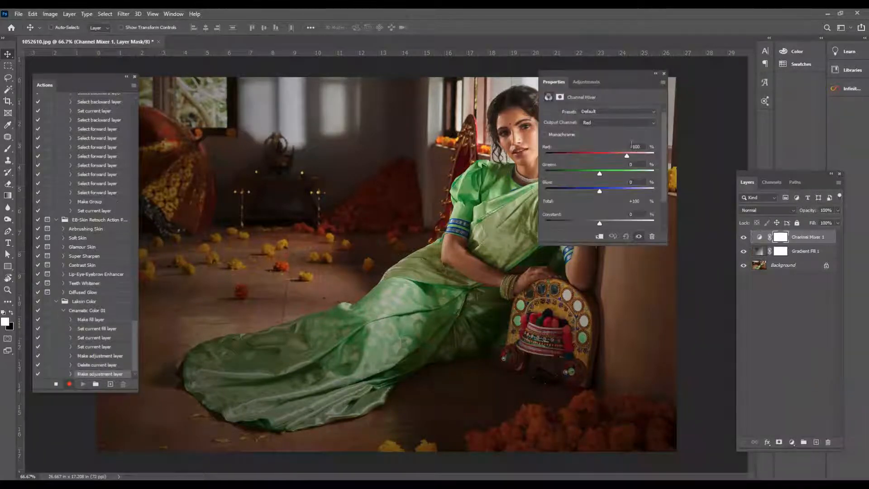
left_click(602, 122)
left_click(598, 144)
left_click(642, 182)
type("0")
left_click(641, 164)
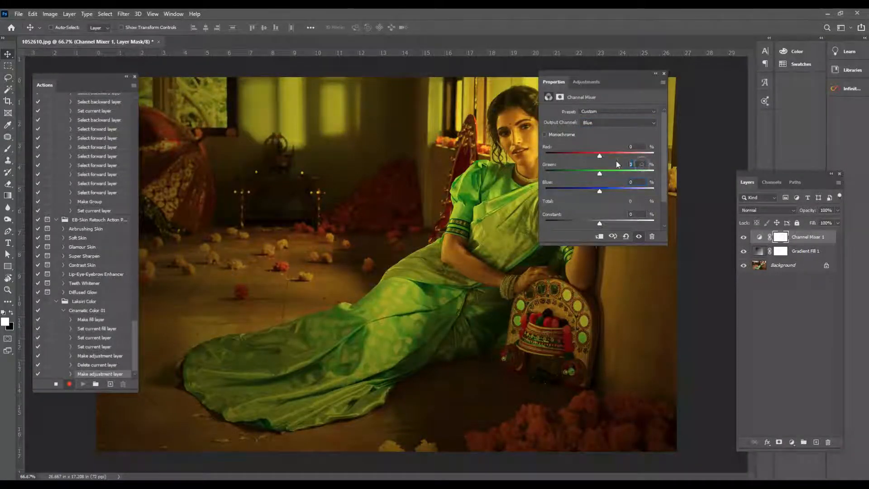
type("100")
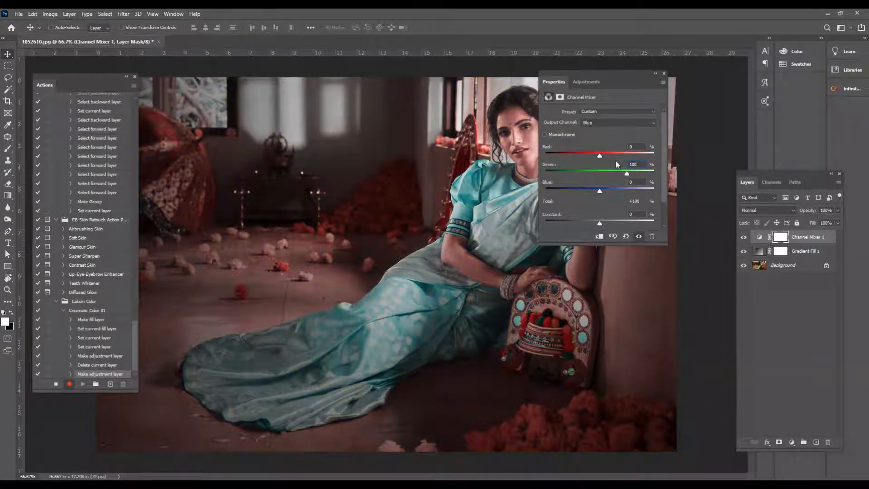
left_click(664, 74)
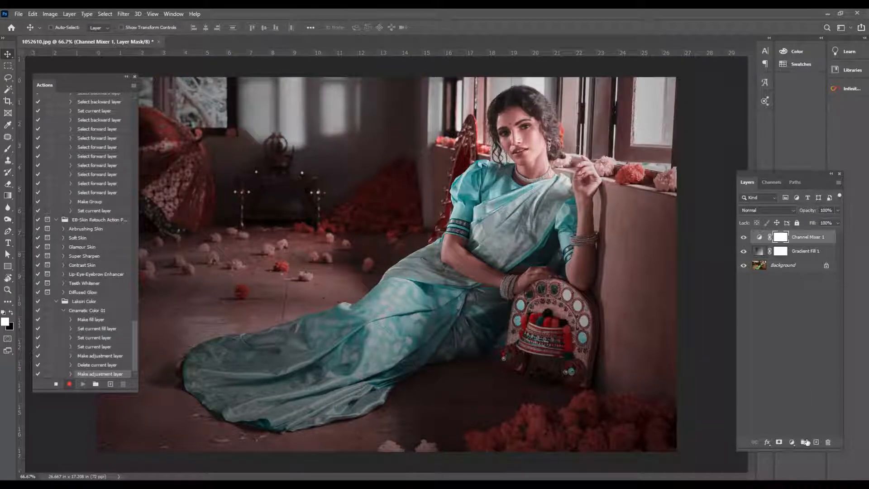
- Add a Color Balance adjustment layer and shift the shadows toward blue with Yellow–Blue at +7
left_click(791, 442)
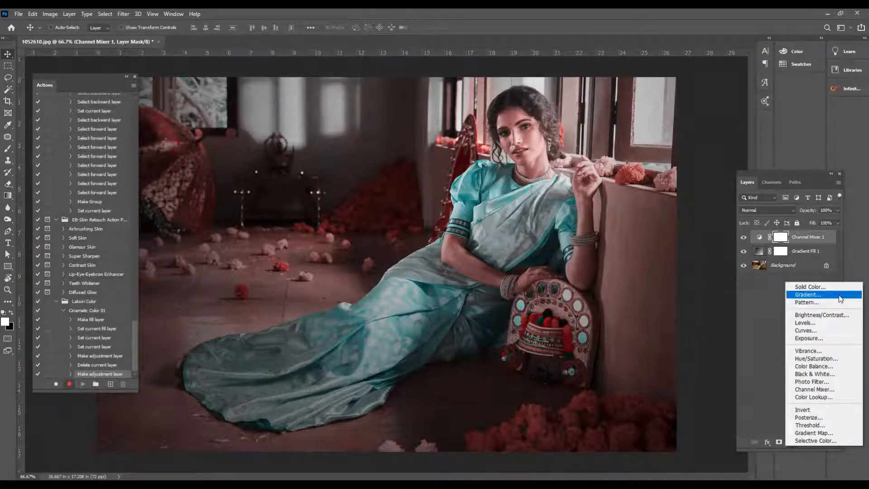
left_click(831, 365)
left_click(582, 113)
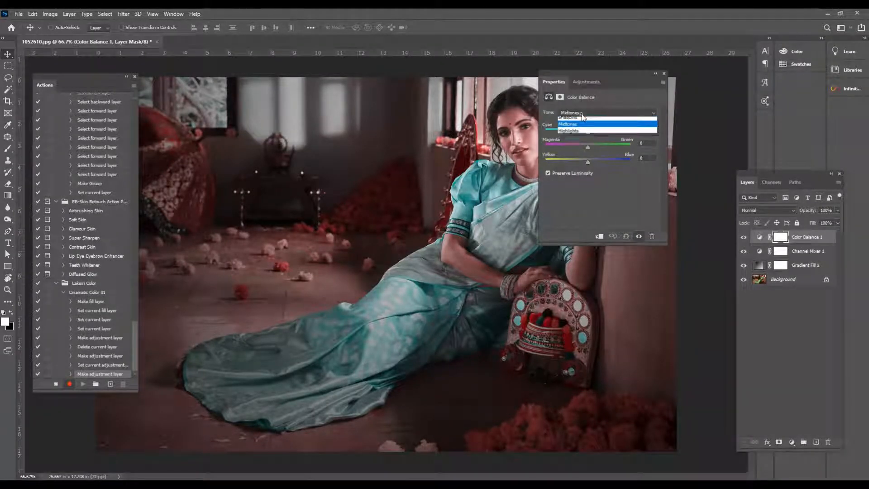
left_click(578, 121)
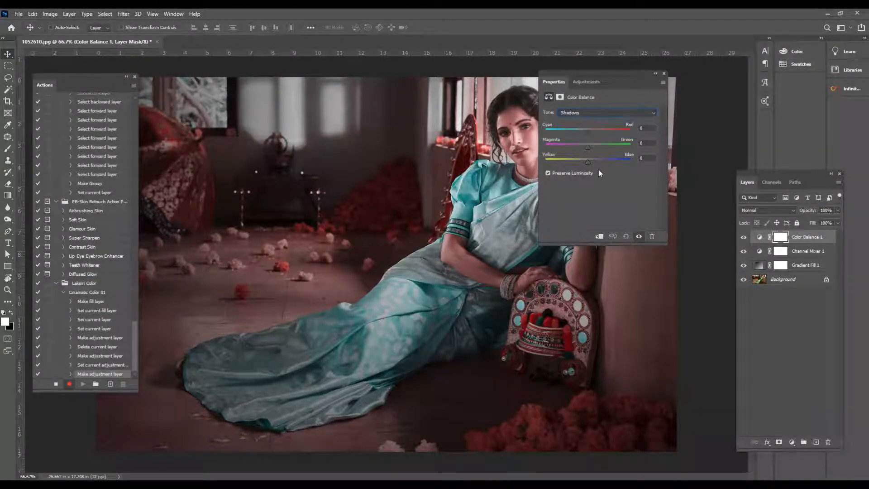
left_click_drag(623, 73, 672, 97)
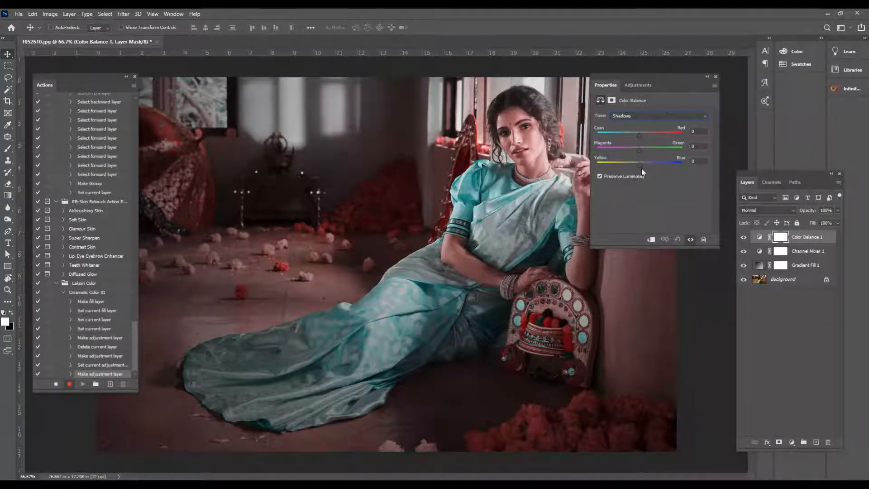
left_click_drag(640, 164, 642, 164)
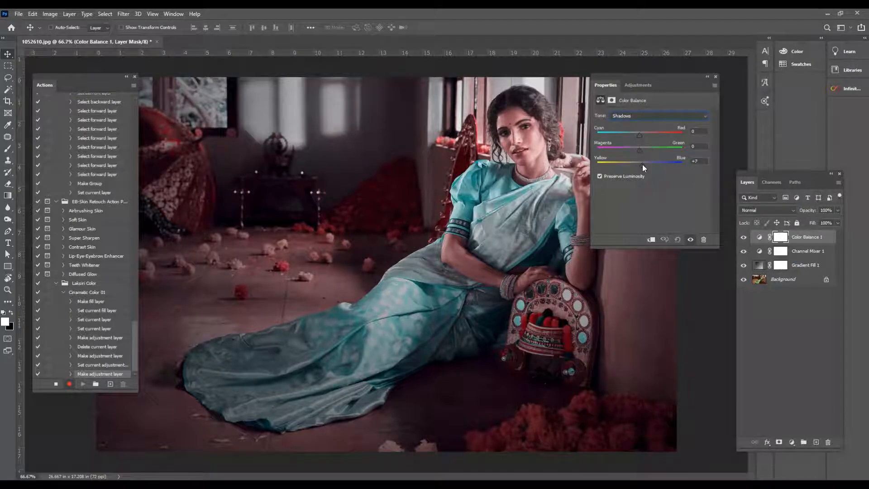
- In the Color Balance layer, set the highlights' Cyan–Red to about -11 and the midtones' Yellow–Blue to -20
left_click(642, 116)
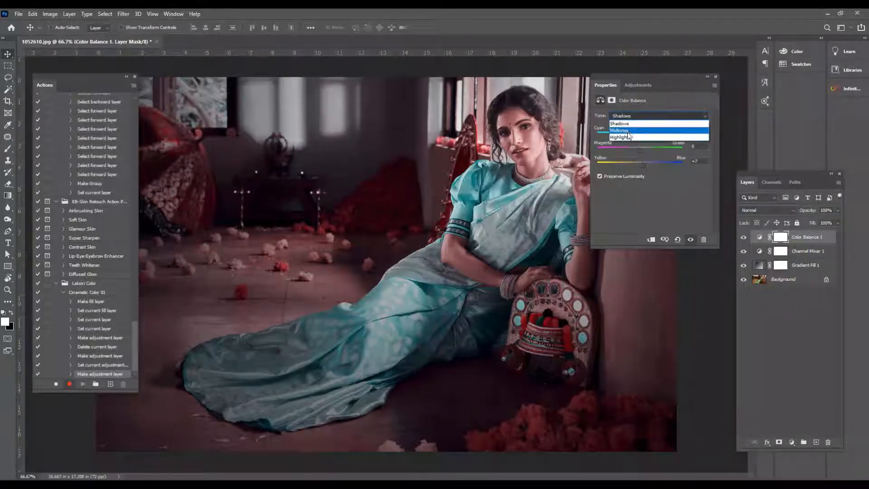
left_click(627, 137)
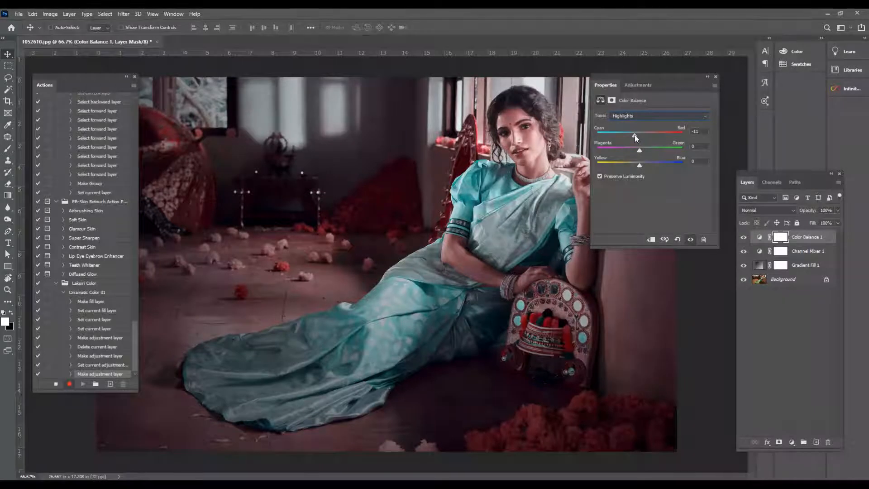
left_click_drag(640, 138, 636, 137)
left_click(634, 117)
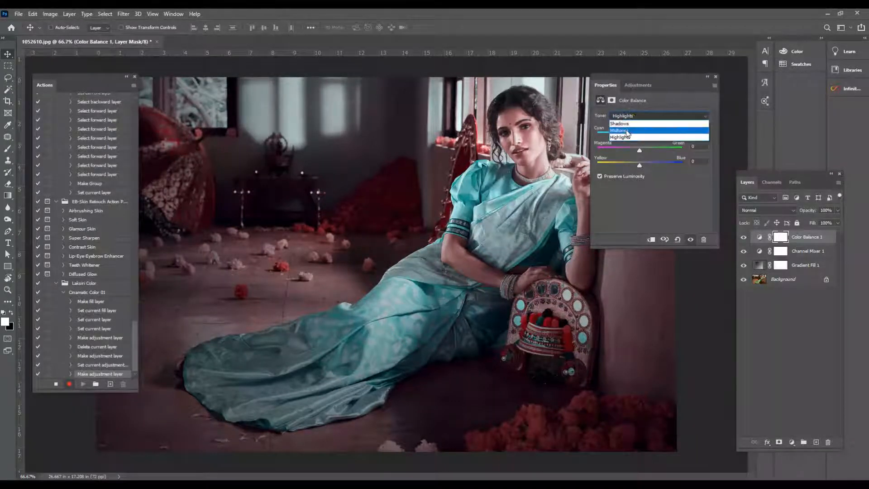
left_click(626, 130)
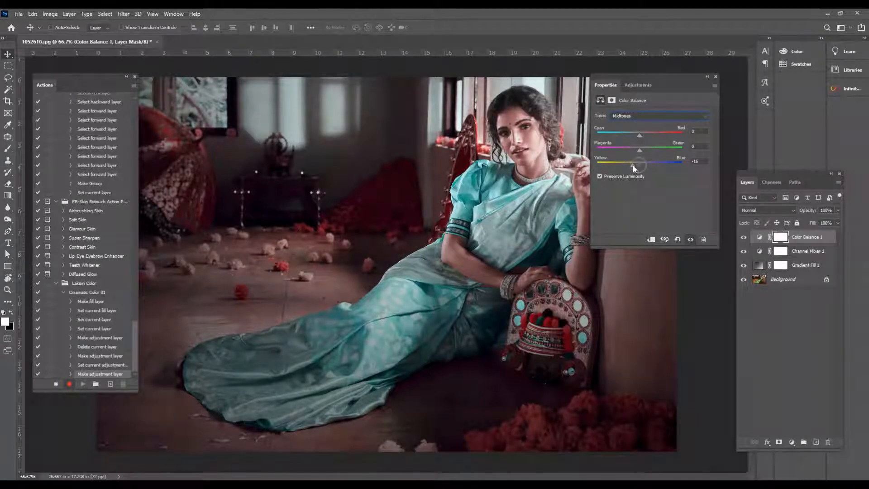
left_click_drag(633, 166, 632, 166)
- Add a Curves adjustment layer and slightly lower the white end points of the RGB and Blue curves
left_click(791, 441)
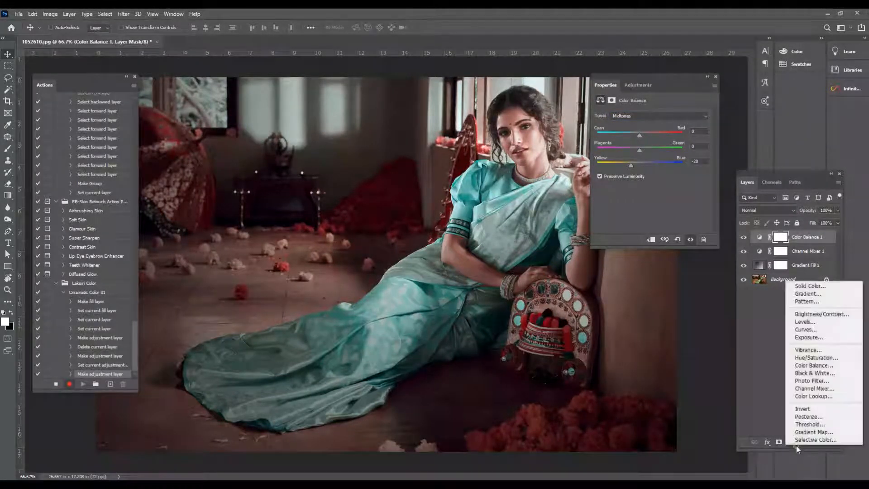
left_click(816, 329)
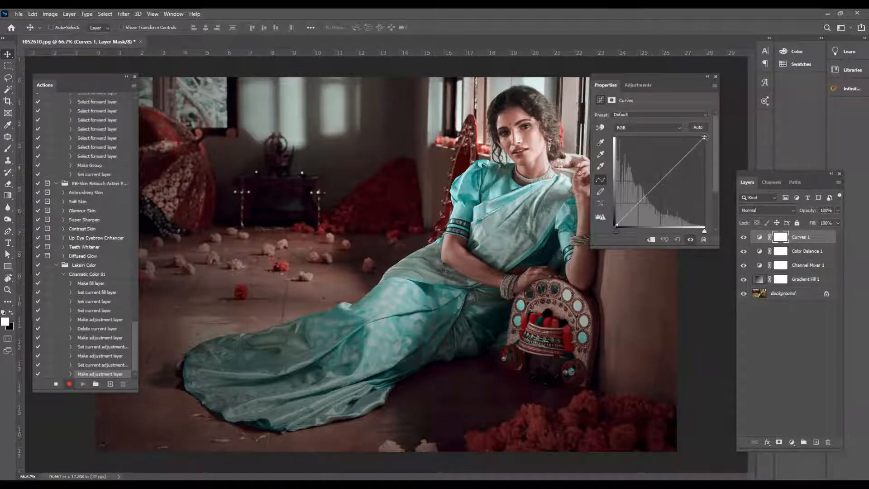
left_click_drag(703, 138, 704, 148)
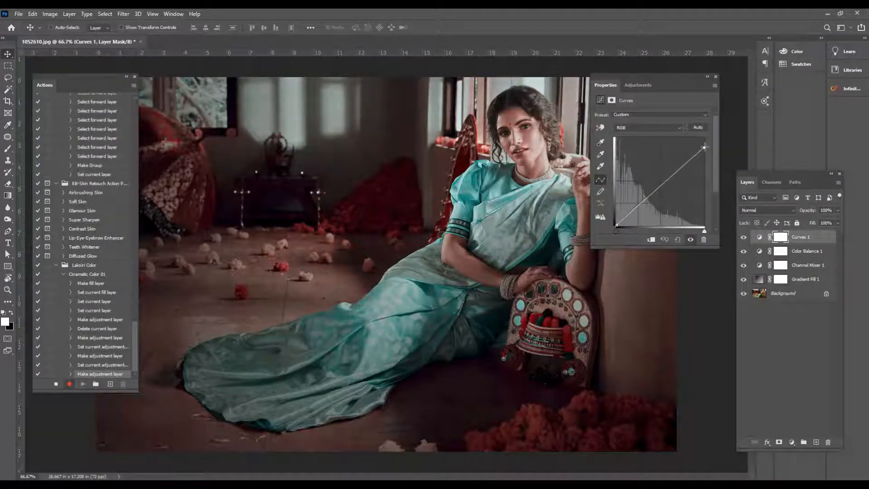
left_click(645, 127)
left_click(632, 155)
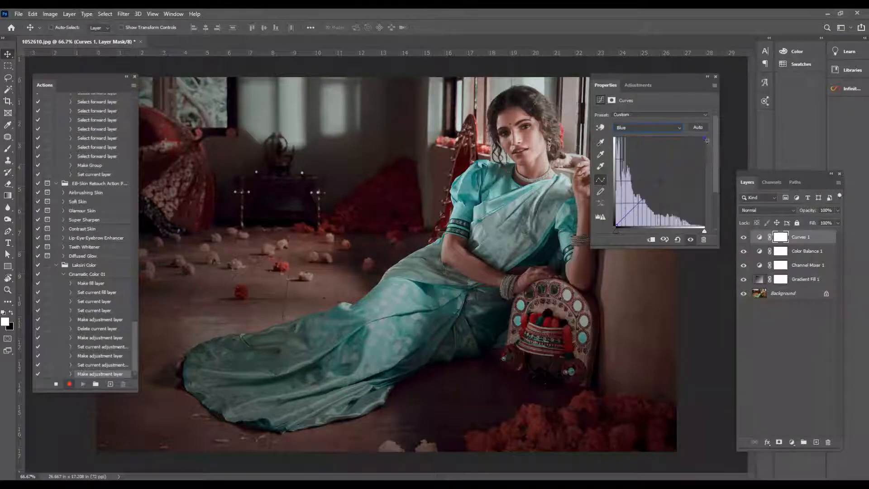
left_click_drag(704, 141, 705, 144)
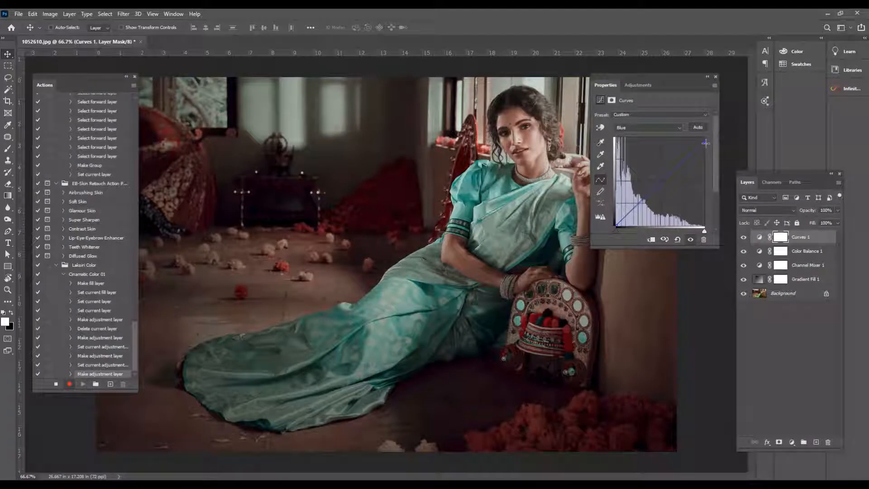
- Raise the RGB curve's white end point slightly and collapse the curve settings
left_click(656, 128)
left_click(646, 136)
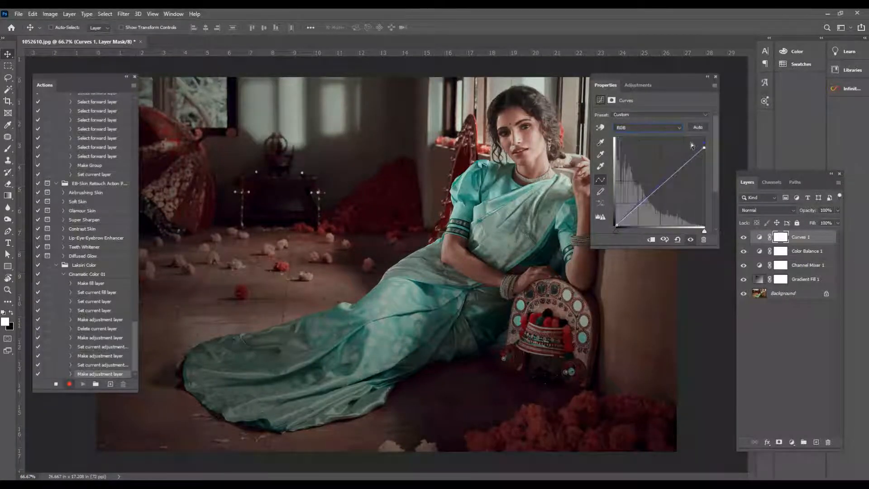
left_click_drag(705, 148, 706, 143)
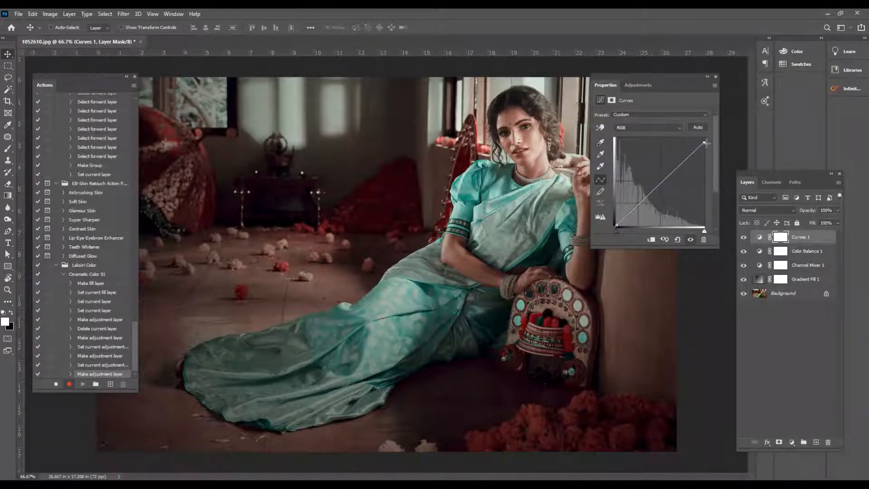
left_click(708, 77)
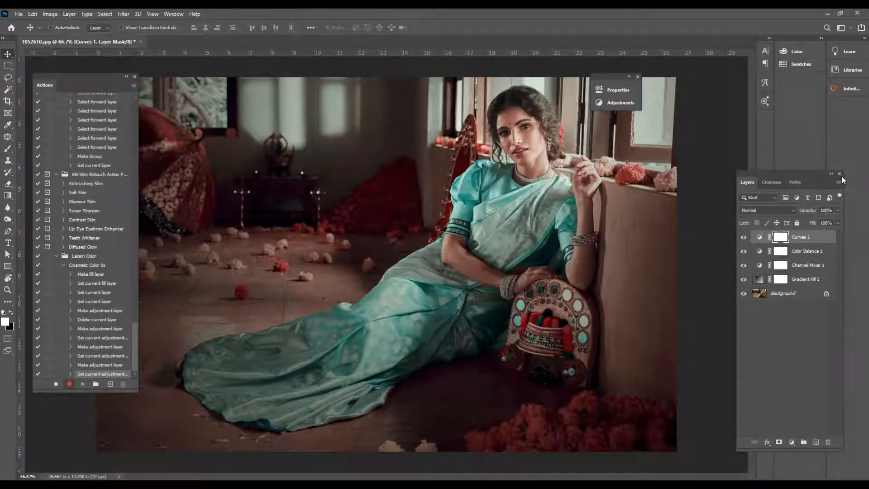
- Reduce the opacity of the Curves 1 layer to 67%
left_click(838, 211)
left_click_drag(837, 222, 831, 222)
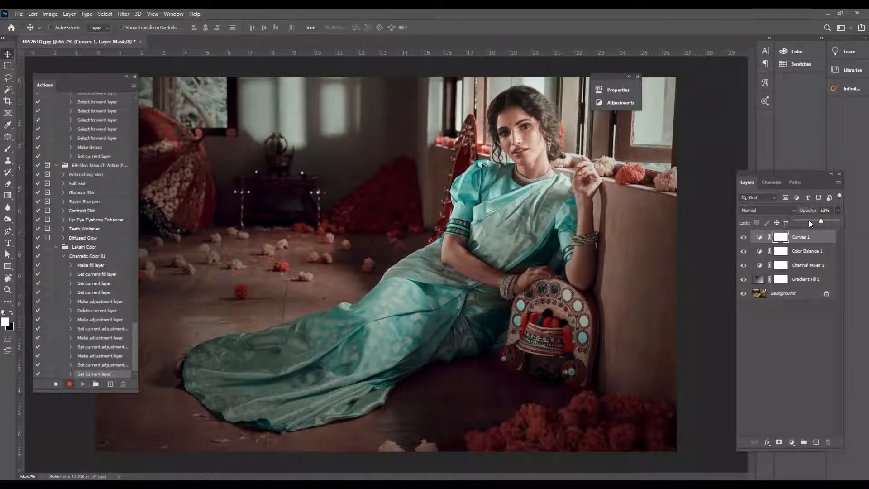
left_click(809, 221)
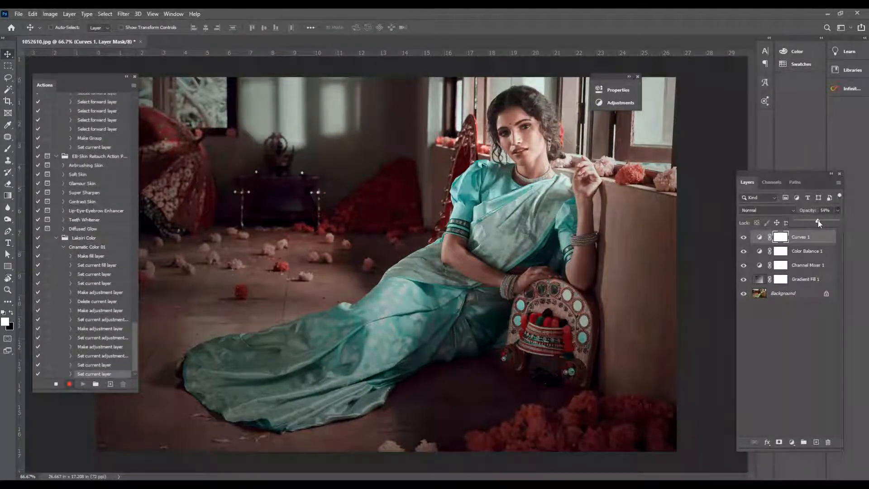
left_click_drag(819, 220, 821, 221)
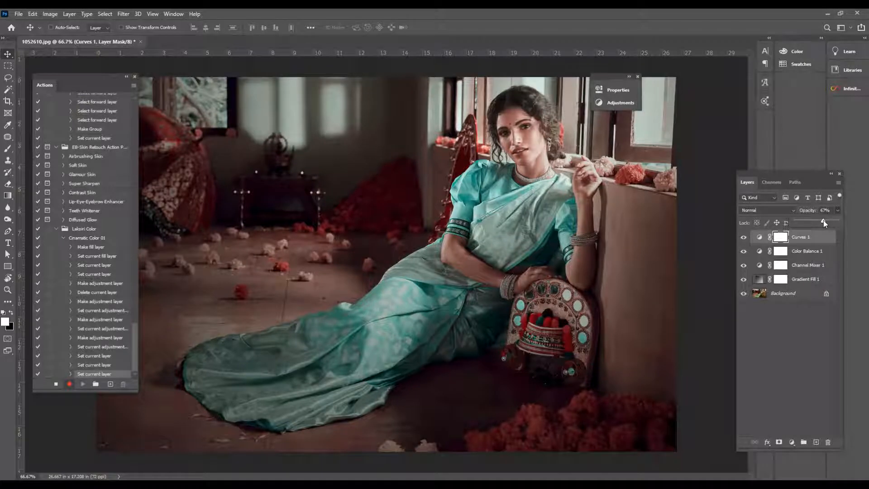
left_click(801, 203)
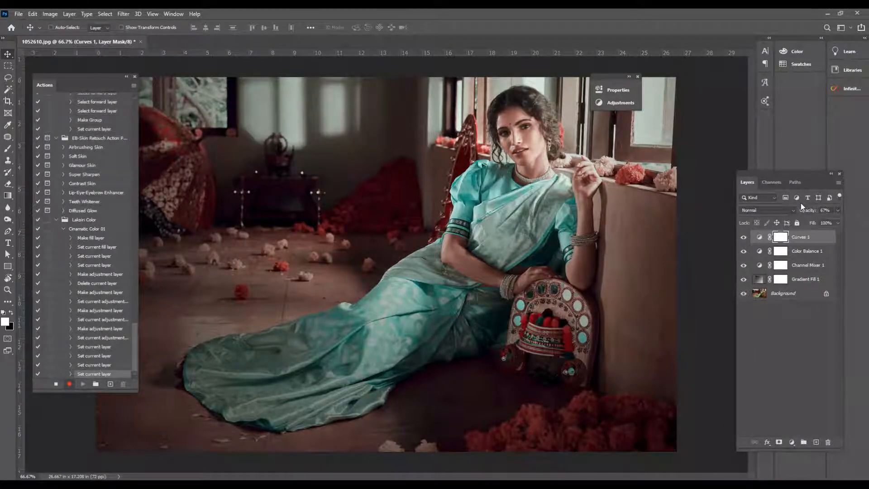
- Add a Selective Color adjustment layer and, for the Reds, set Cyan to -37% and increase Yellow
left_click(792, 442)
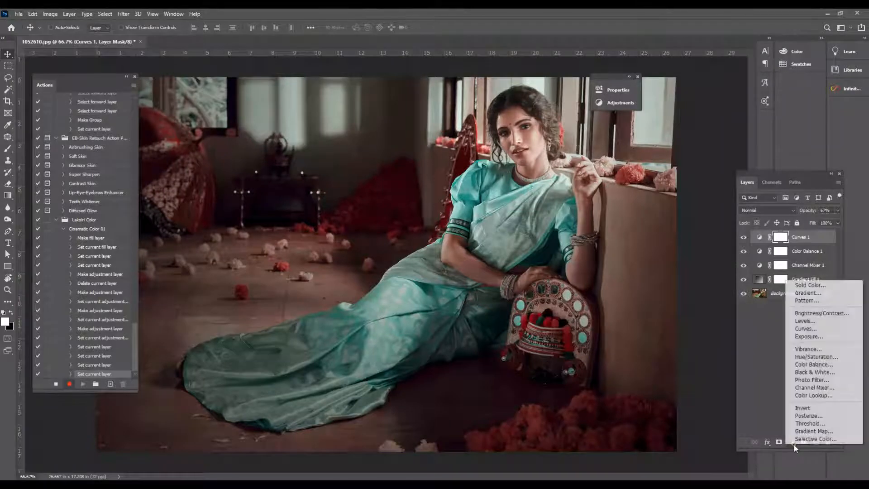
left_click(823, 439)
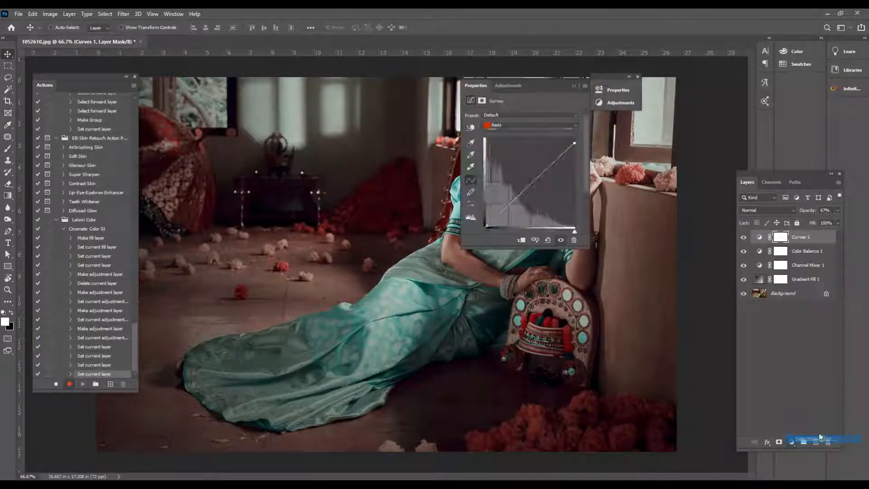
left_click_drag(534, 87, 705, 109)
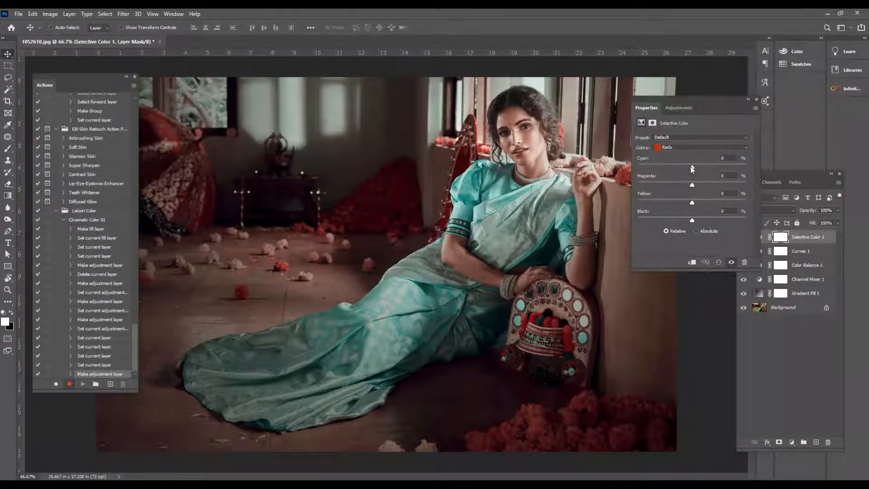
left_click_drag(691, 167, 672, 167)
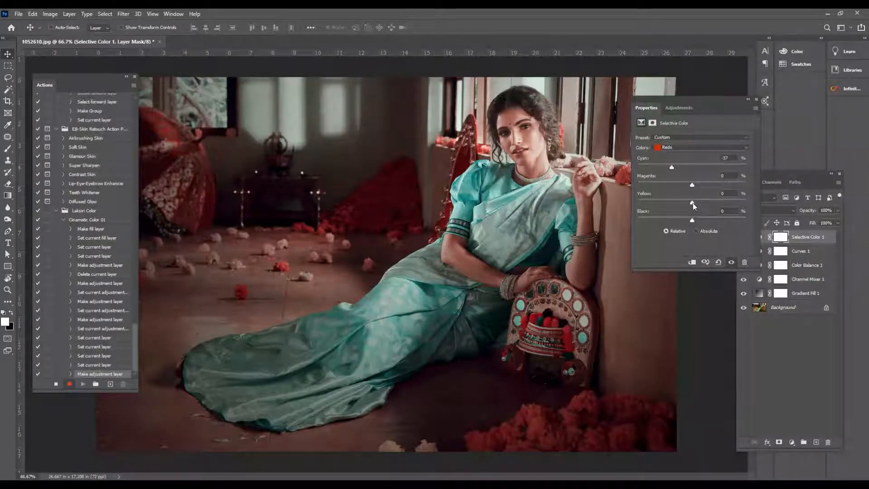
left_click_drag(692, 205, 710, 205)
left_click_drag(715, 204, 712, 204)
- In the Selective Color layer, set Neutrals to Yellow -2% and Black +5%, and Blacks to Yellow -3% and Black +9%
left_click(685, 147)
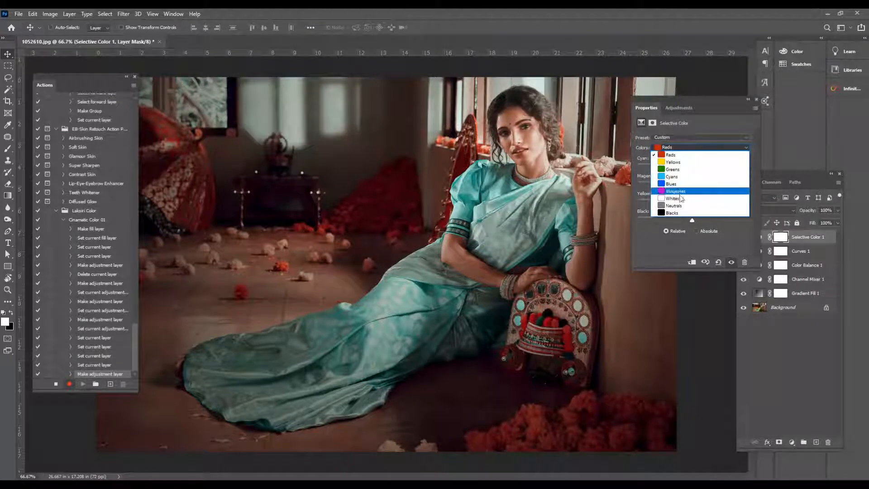
left_click(688, 205)
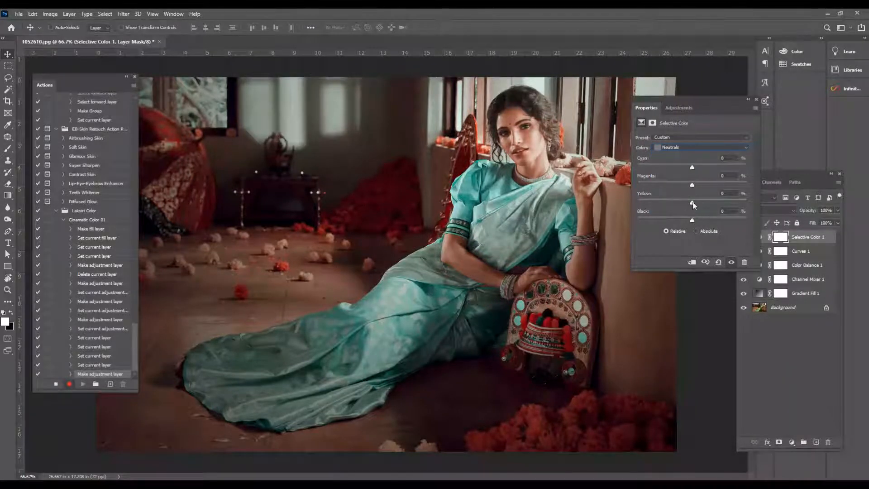
left_click_drag(693, 202, 696, 220)
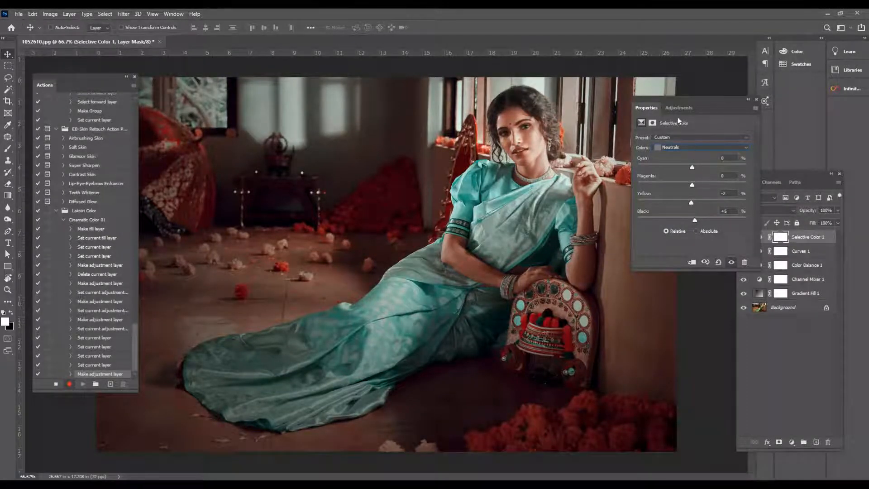
left_click(672, 148)
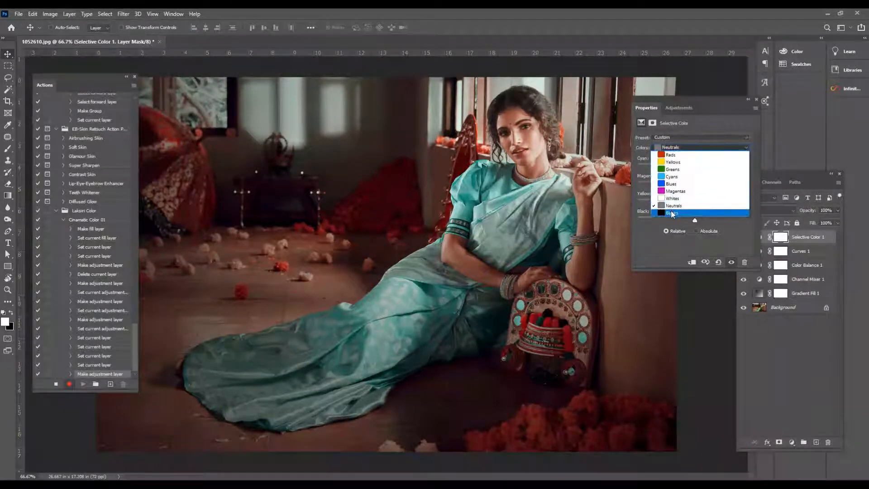
left_click(672, 212)
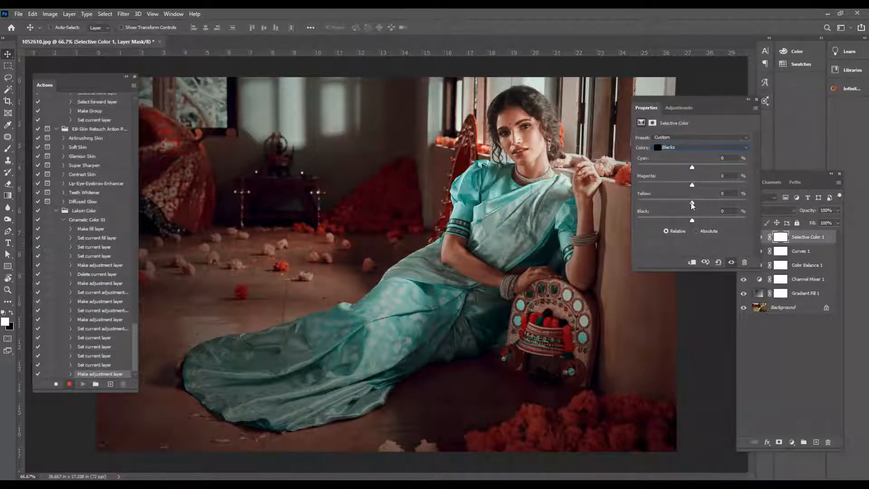
left_click_drag(691, 203, 697, 222)
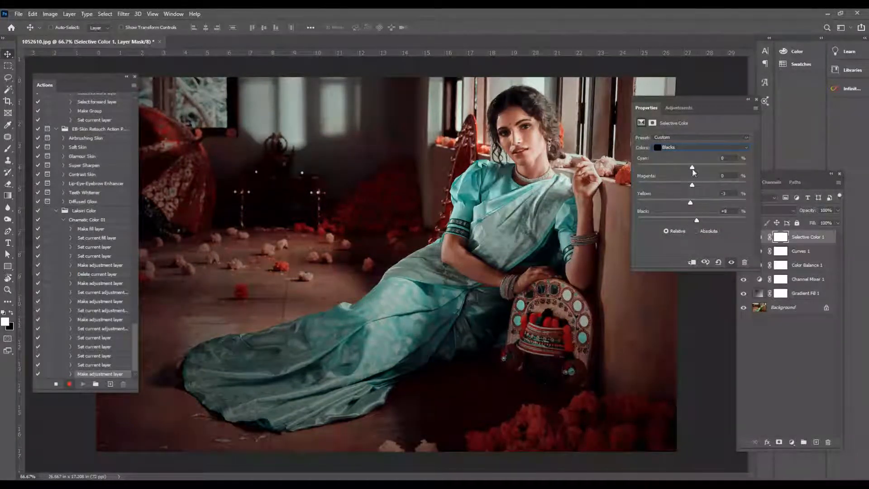
- Set the Selective Color Yellows to Cyan -12%, Magenta -7% and Yellow +17%, and collapse the adjustment settings
left_click(680, 145)
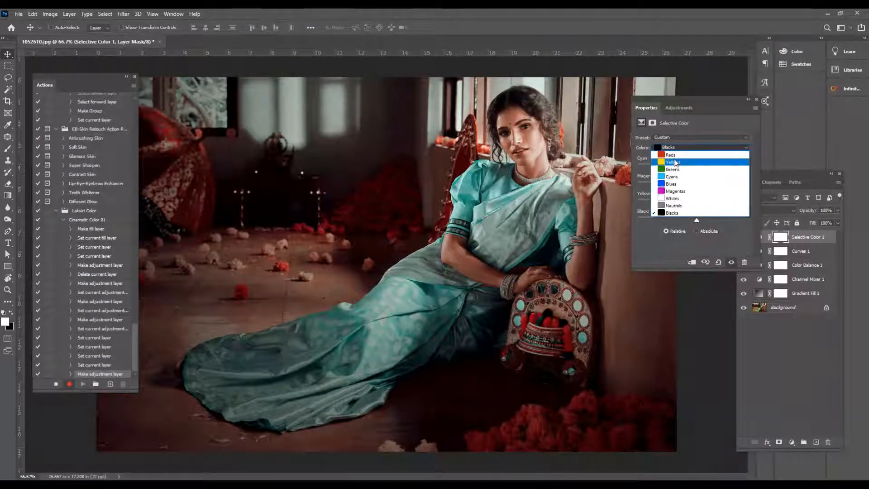
left_click(673, 162)
mouse_move(691, 167)
left_mouse_down()
mouse_move(666, 167)
mouse_move(729, 166)
mouse_move(646, 167)
mouse_move(732, 170)
mouse_move(685, 168)
left_mouse_up()
left_click_drag(692, 203, 688, 186)
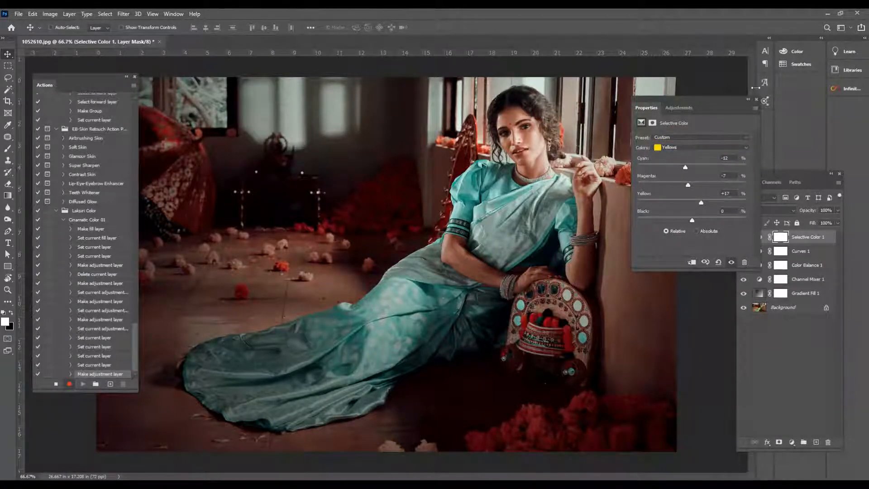
left_click(749, 101)
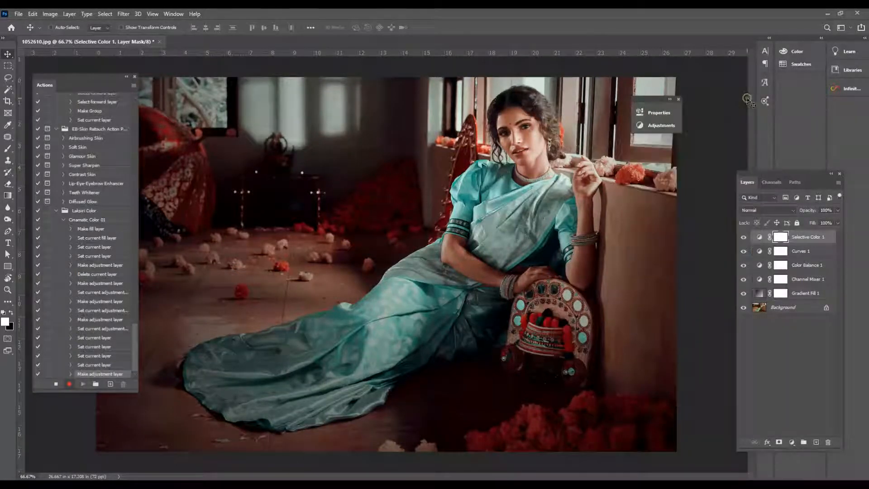
- Add a second Curves adjustment layer with three evenly spaced points on the RGB curve
left_click(790, 444)
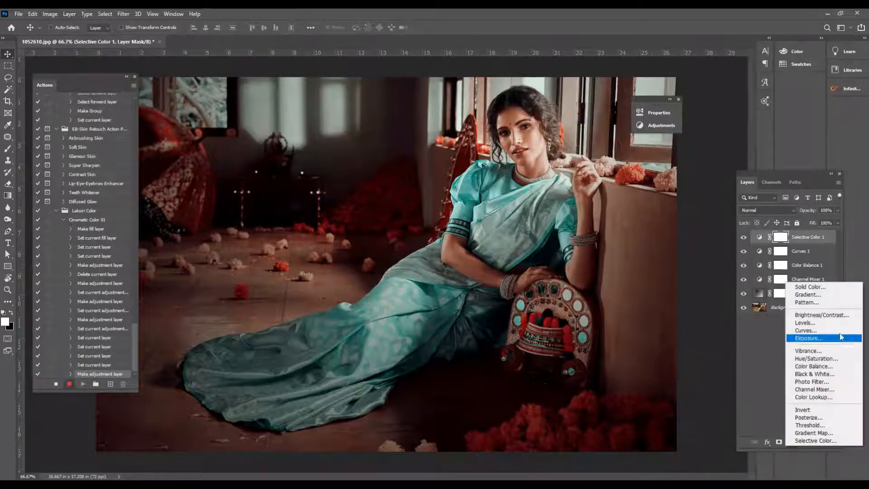
left_click(807, 331)
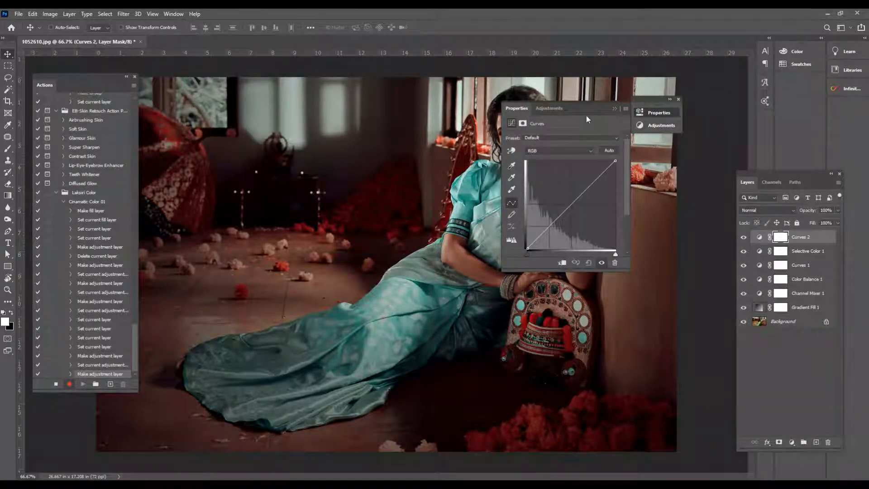
left_click(593, 182)
left_click(571, 204)
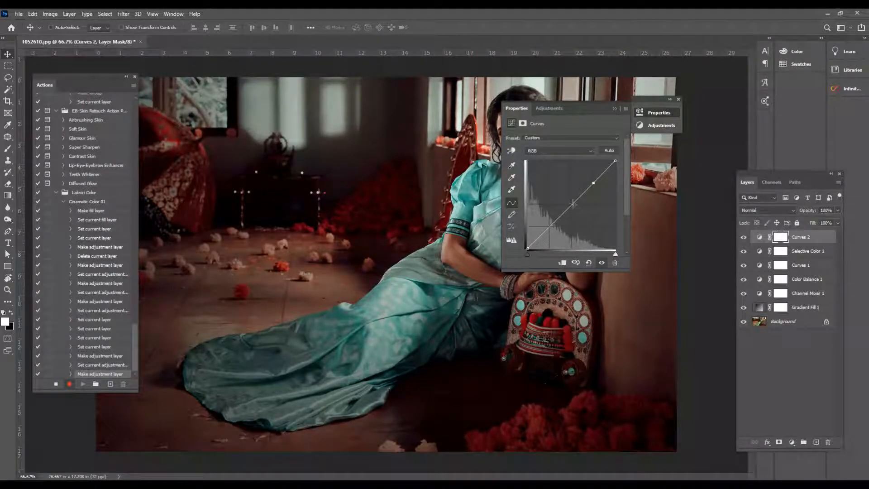
left_click(549, 227)
- Raise the RGB curve's black point and midpoint slightly, pull the shadow point down a little, and collapse the curve settings
left_click_drag(596, 107, 705, 107)
left_click_drag(638, 248, 686, 200)
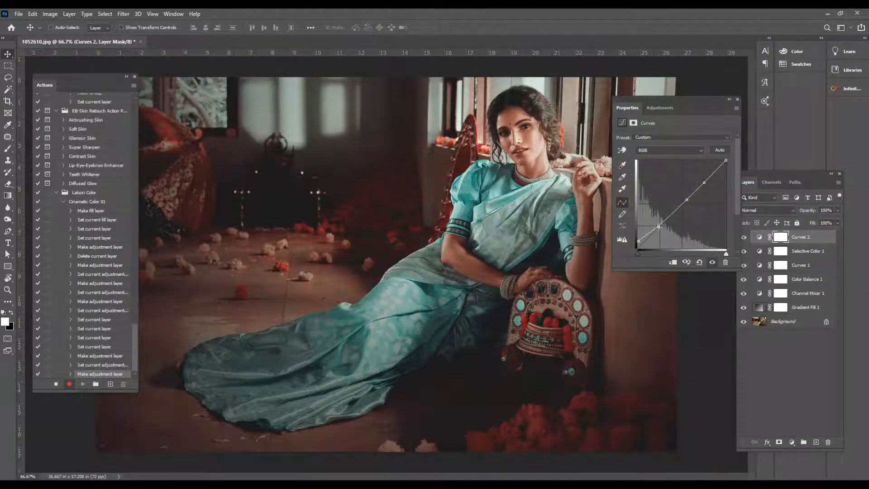
left_click_drag(659, 226, 660, 229)
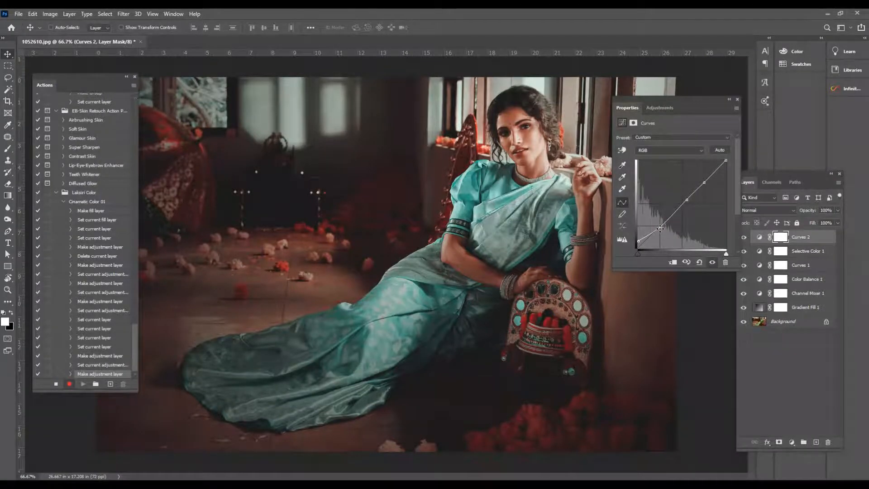
left_click_drag(660, 229, 639, 240)
left_click(729, 99)
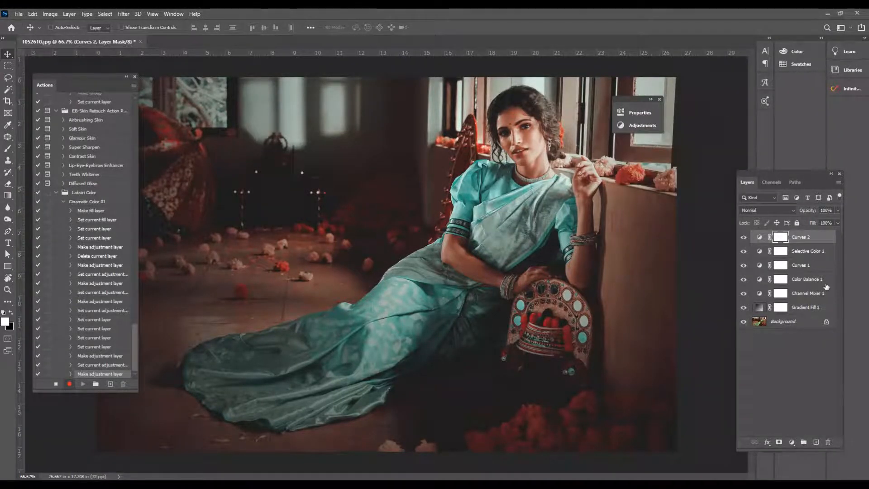
- Group all layers from Gradient Fill 1 to Curves 2 and rename the group "Cinamatic 01"
left_click(810, 309)
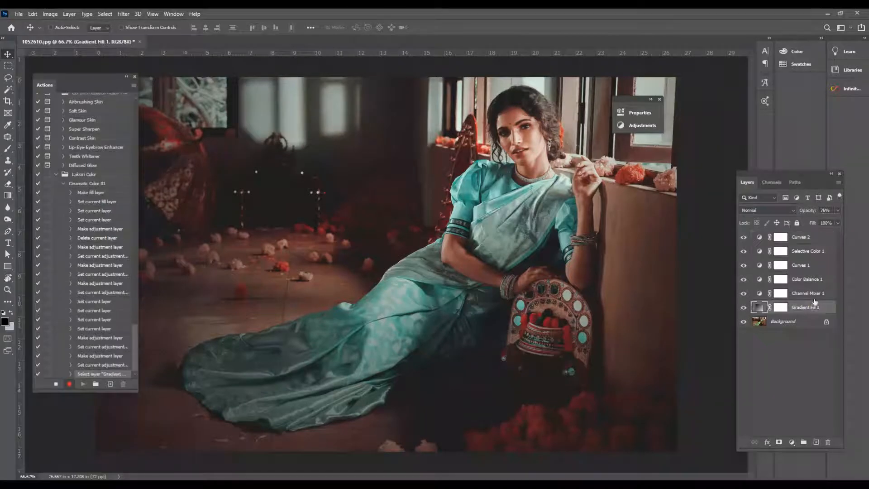
left_click(810, 240, "shift")
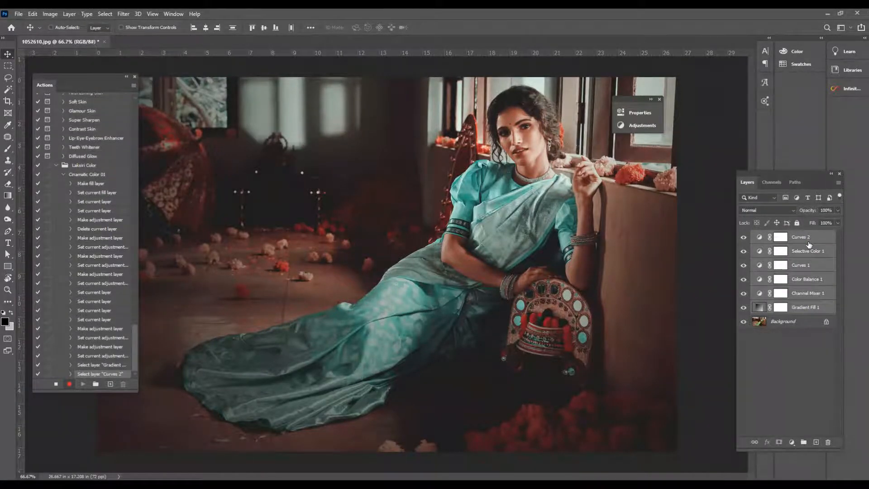
key("ctrl")
key("ctrl+g")
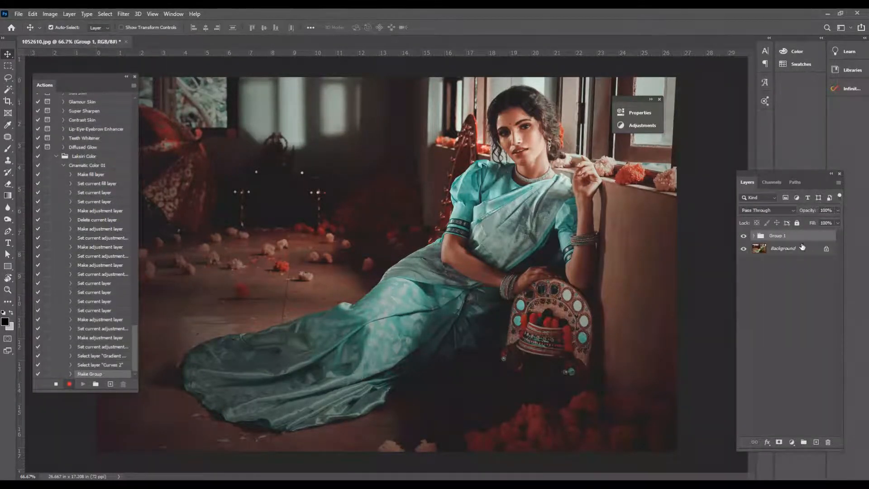
double_click(776, 236)
type("Cinamatic 01")
key("Return")
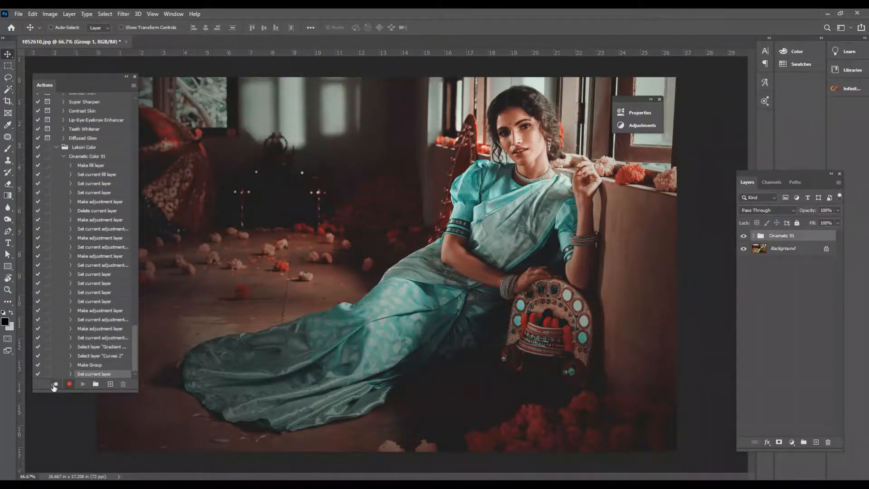
- Stop recording the action and switch the actions list to Button Mode
left_click(55, 384)
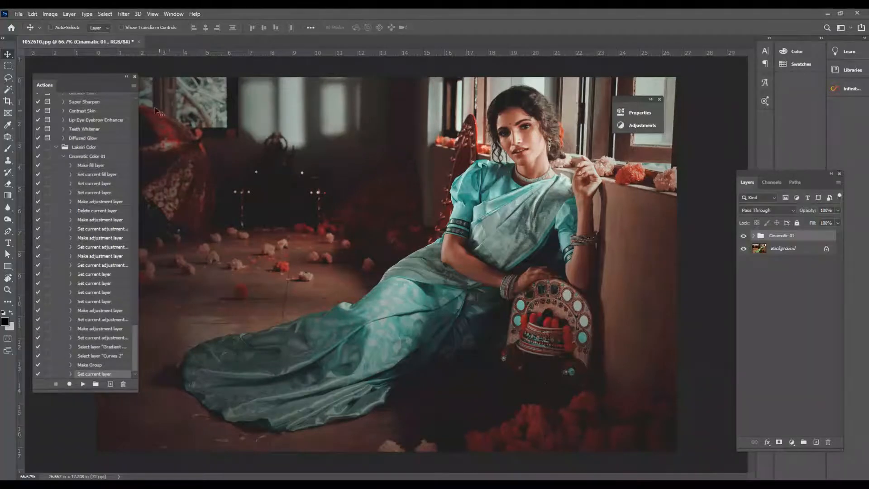
left_click(132, 86)
left_click(147, 89)
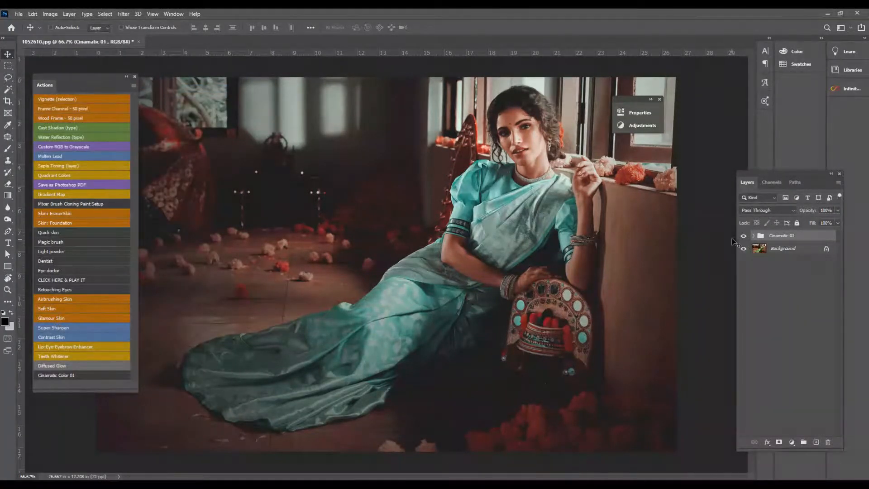
- Compare the photo with and without the Cinamatic 01 group, and delete the group to restore the original photo
left_click(743, 237)
left_click(742, 236)
left_click(743, 236)
left_click(742, 236)
key("Delete")
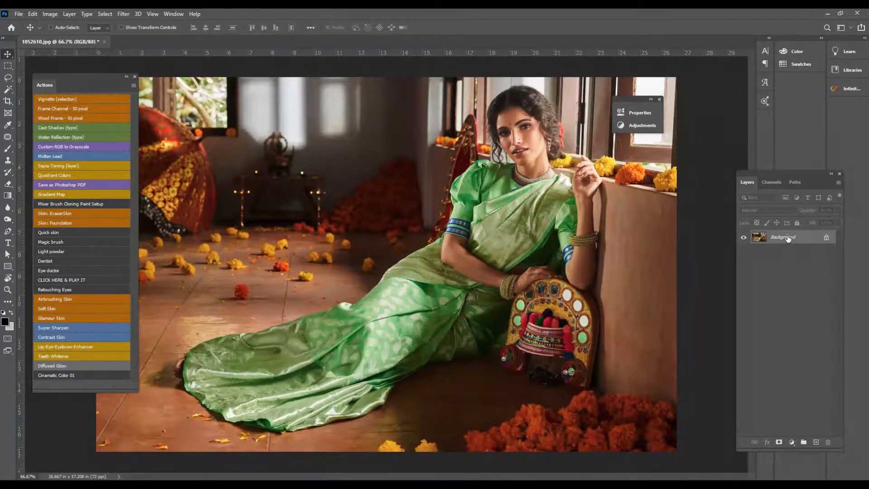
- Run the Cinamatic Color 01 action on the original photo and toggle the resulting group's visibility to compare before and after
left_click(67, 374)
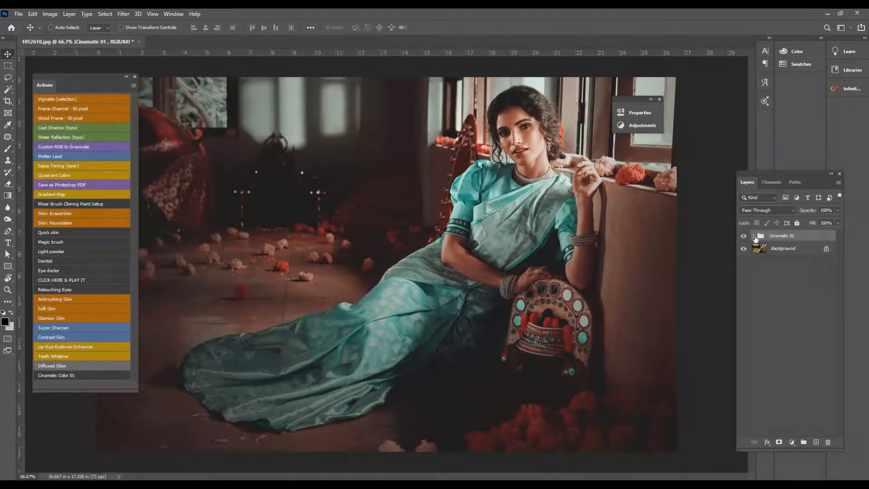
left_click(743, 236)
left_click(744, 236)
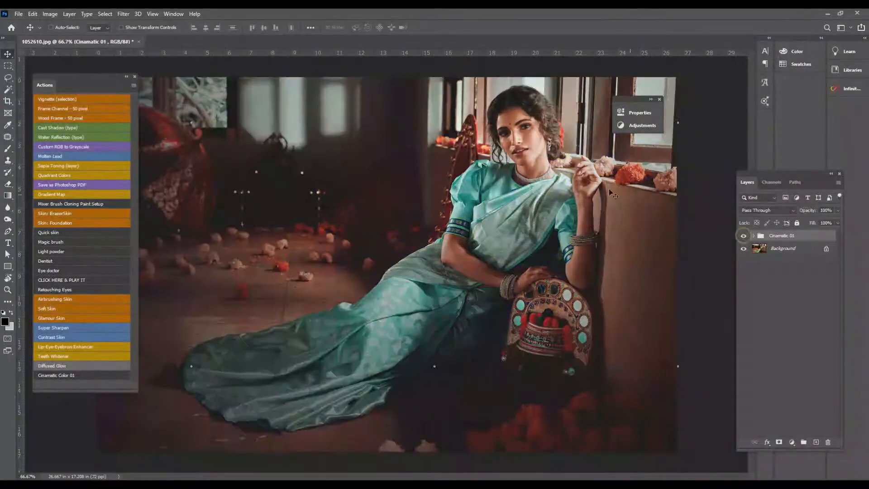